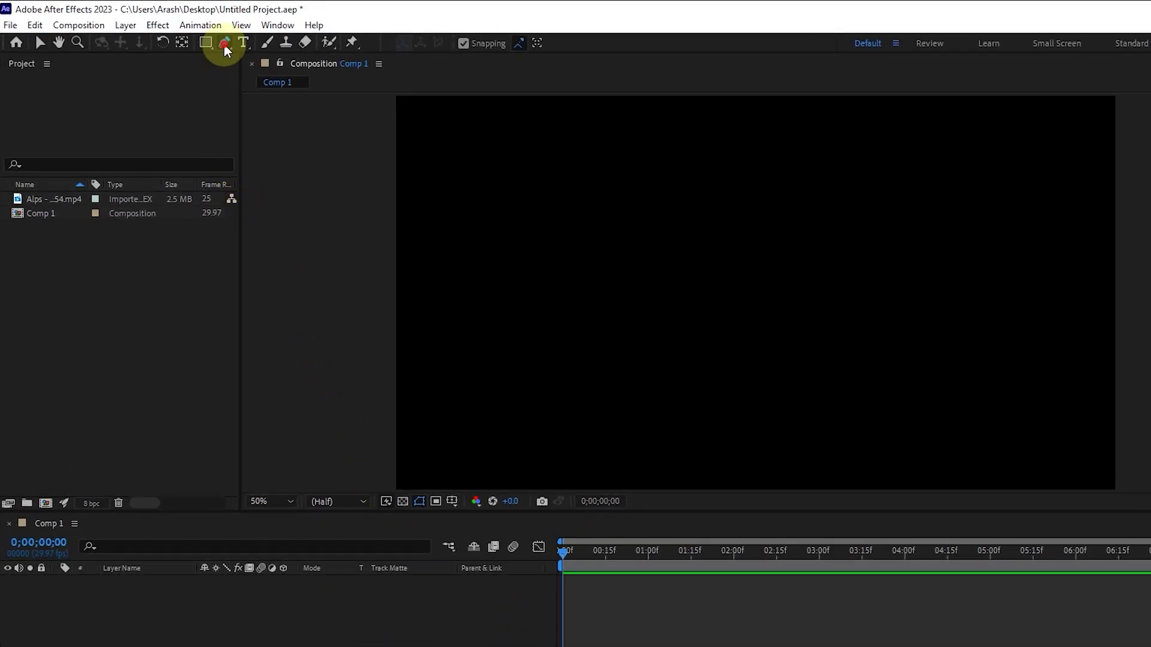
Choose the plain Pen Tool from the pen tools flyout.
{"action": "left_click", "coordinate": [225, 43]}
{"action": "left_click", "coordinate": [224, 43]}
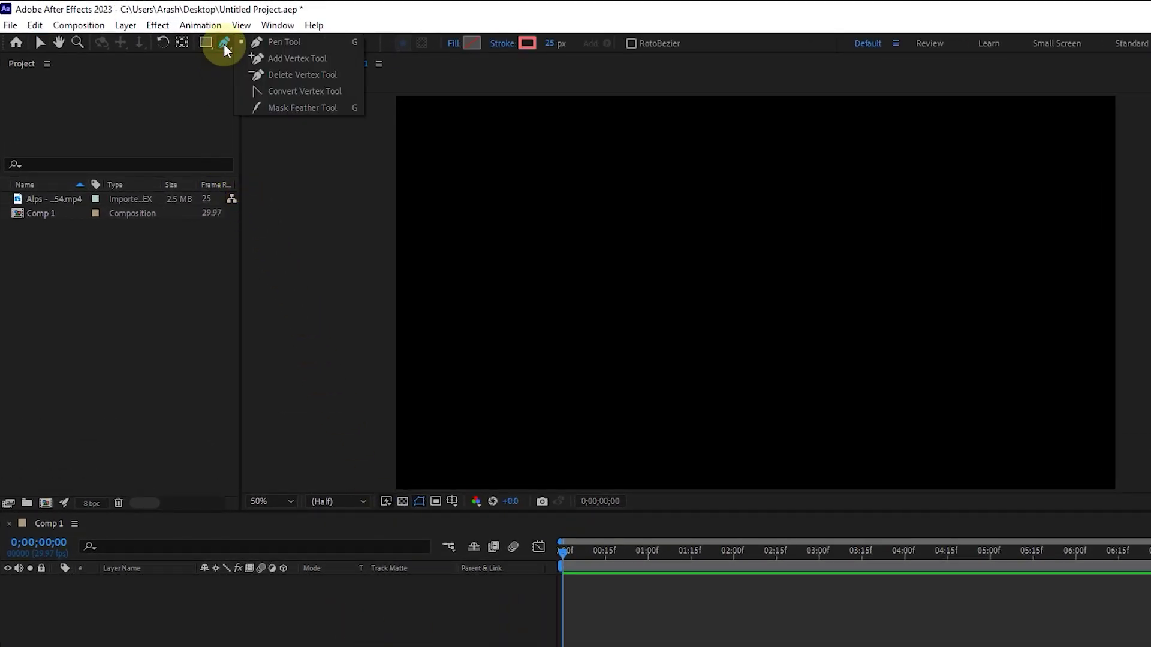
{"action": "left_click_drag", "start_coordinate": [224, 43], "coordinate": [353, 50]}
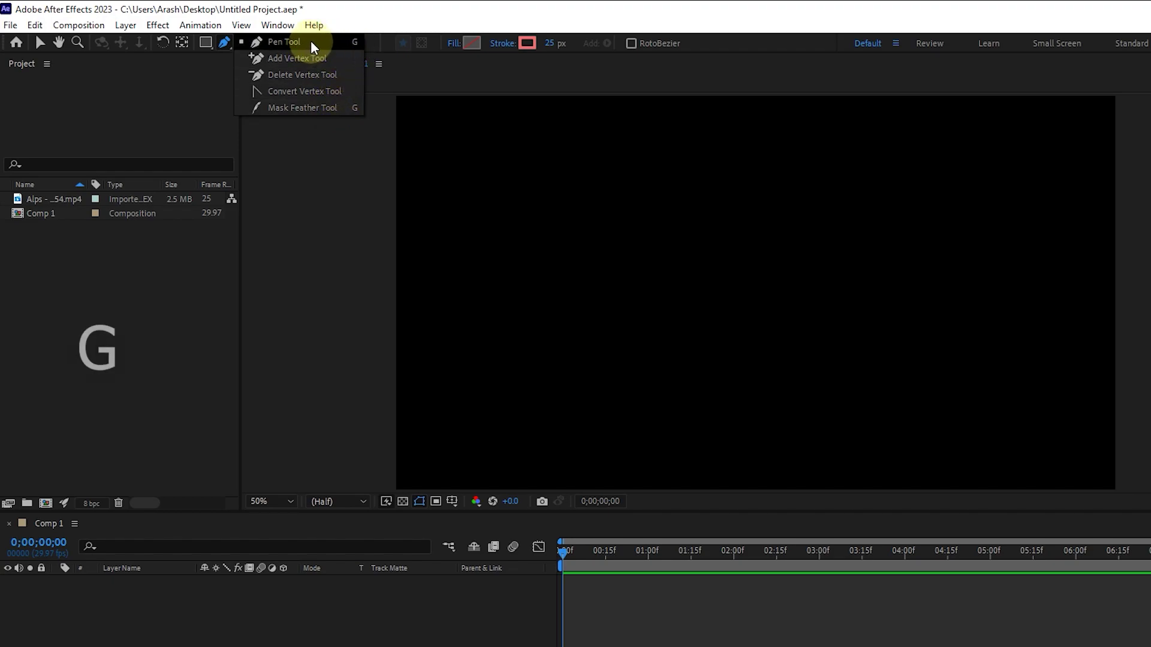
{"action": "left_click_drag", "start_coordinate": [311, 40], "coordinate": [309, 42]}
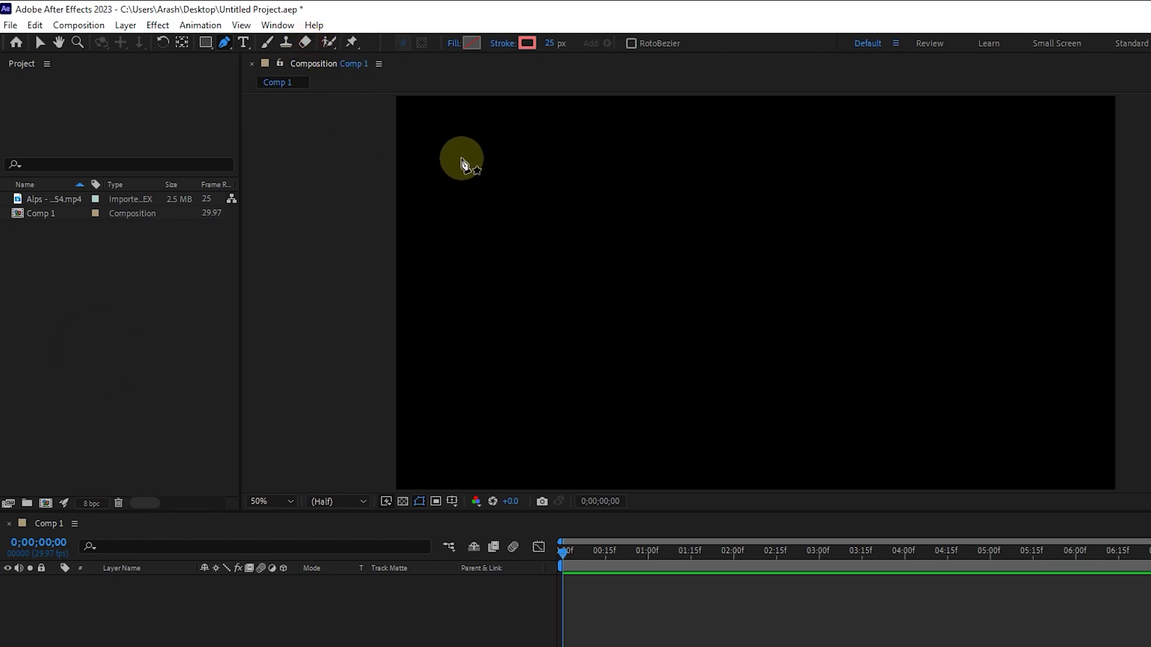
Set the shape fill to near-white and the stroke width to 6 px.
{"action": "left_click", "coordinate": [471, 43]}
{"action": "left_click", "coordinate": [640, 459]}
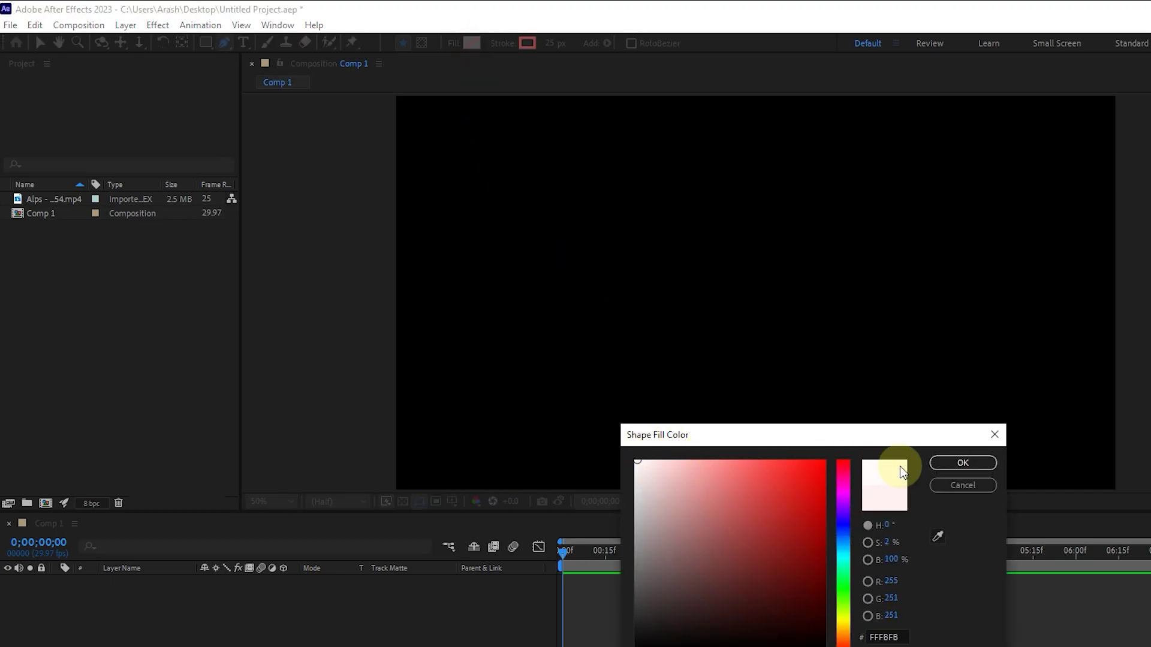
{"action": "left_click", "coordinate": [956, 463]}
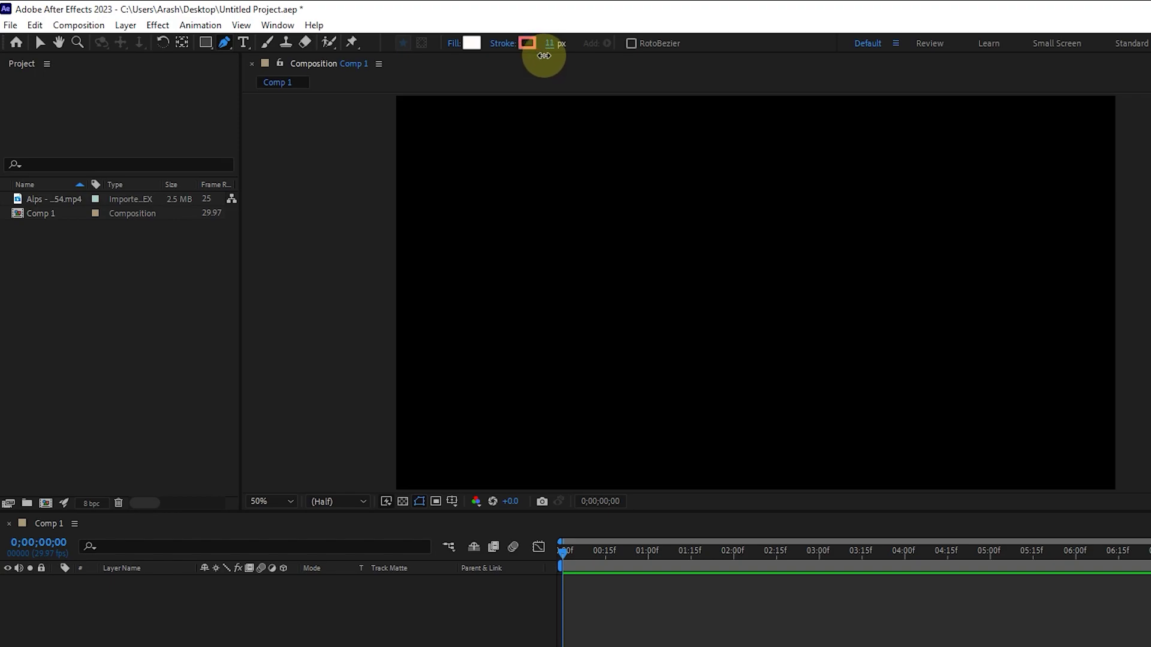
{"action": "left_click_drag", "start_coordinate": [544, 55], "coordinate": [530, 56]}
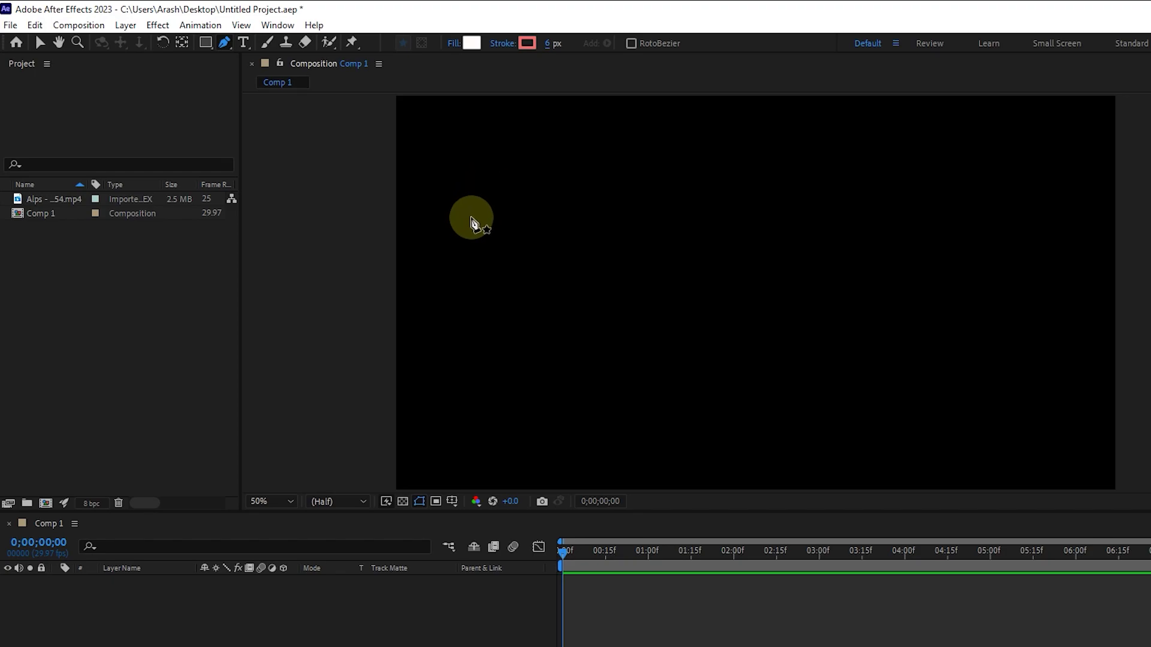
Draw a five-point M zigzag with the Pen Tool and set its fill to None.
{"action": "left_click", "coordinate": [469, 205]}
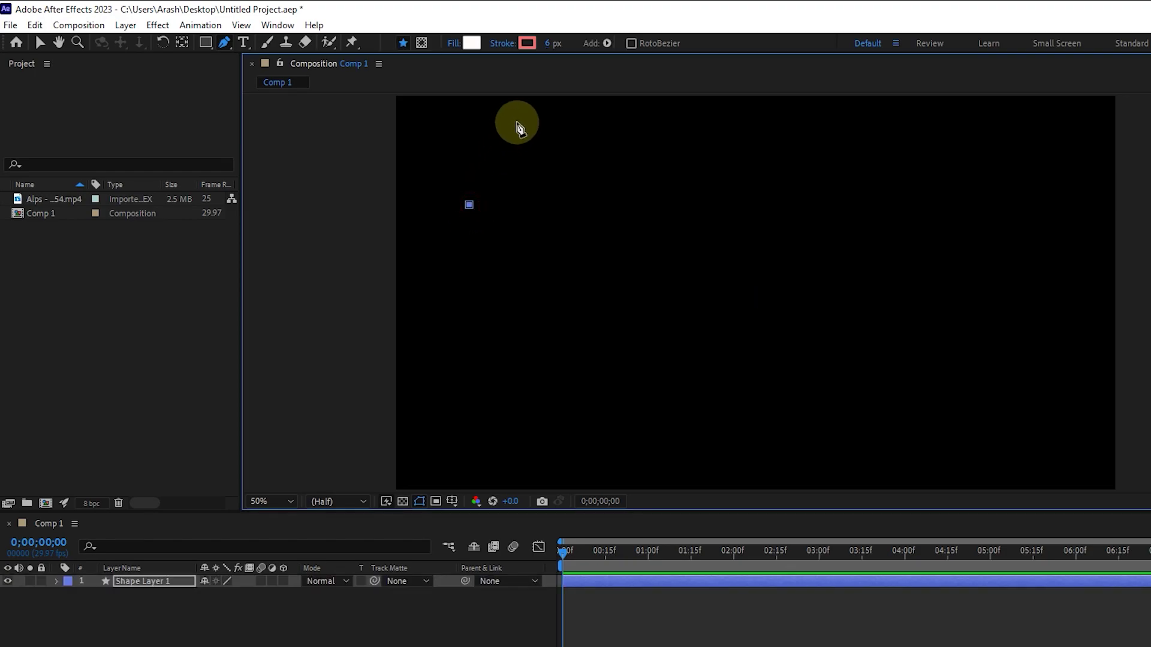
{"action": "left_click", "coordinate": [525, 118]}
{"action": "left_click", "coordinate": [579, 198]}
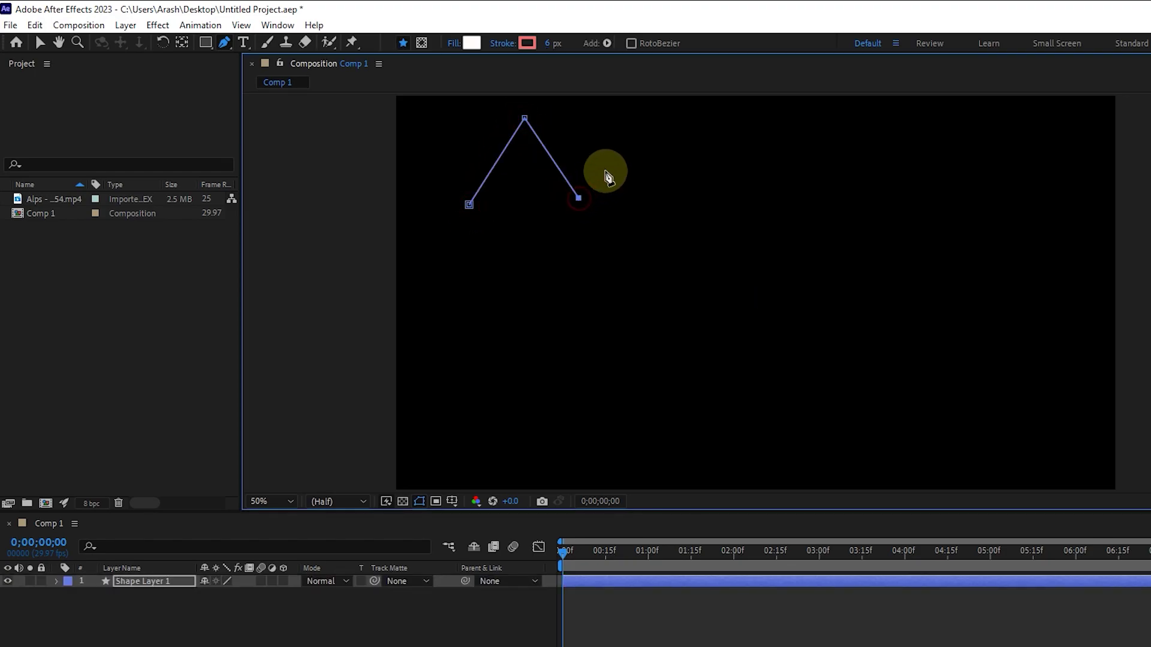
{"action": "left_click", "coordinate": [469, 205]}
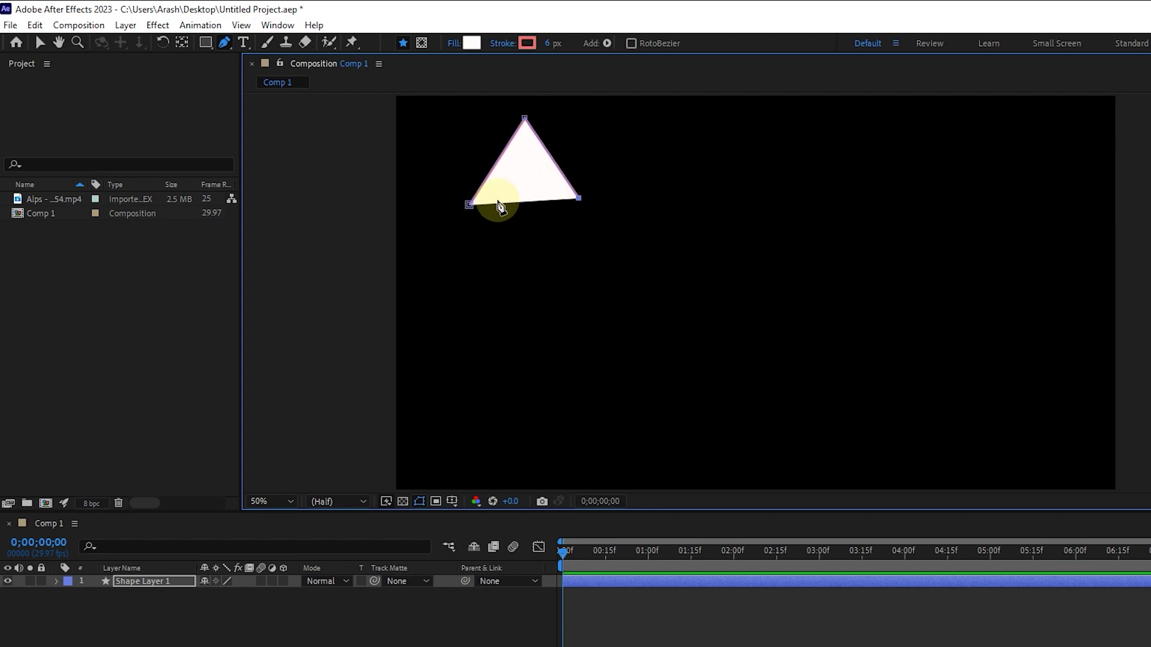
{"action": "left_click", "coordinate": [626, 120]}
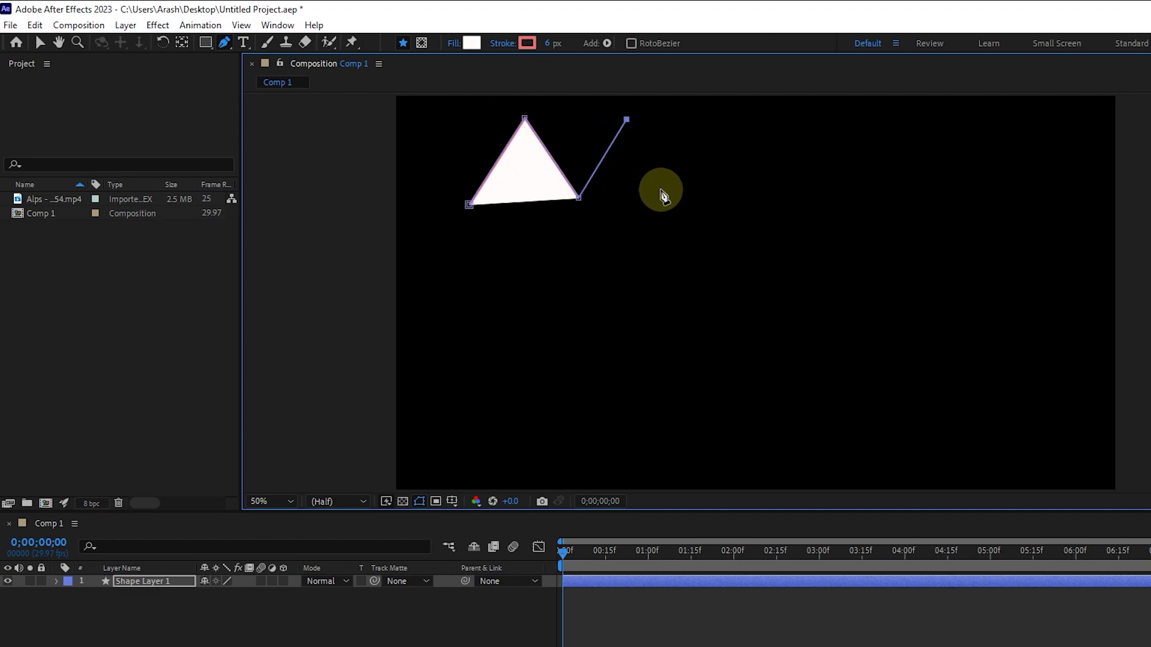
{"action": "left_click", "coordinate": [675, 204]}
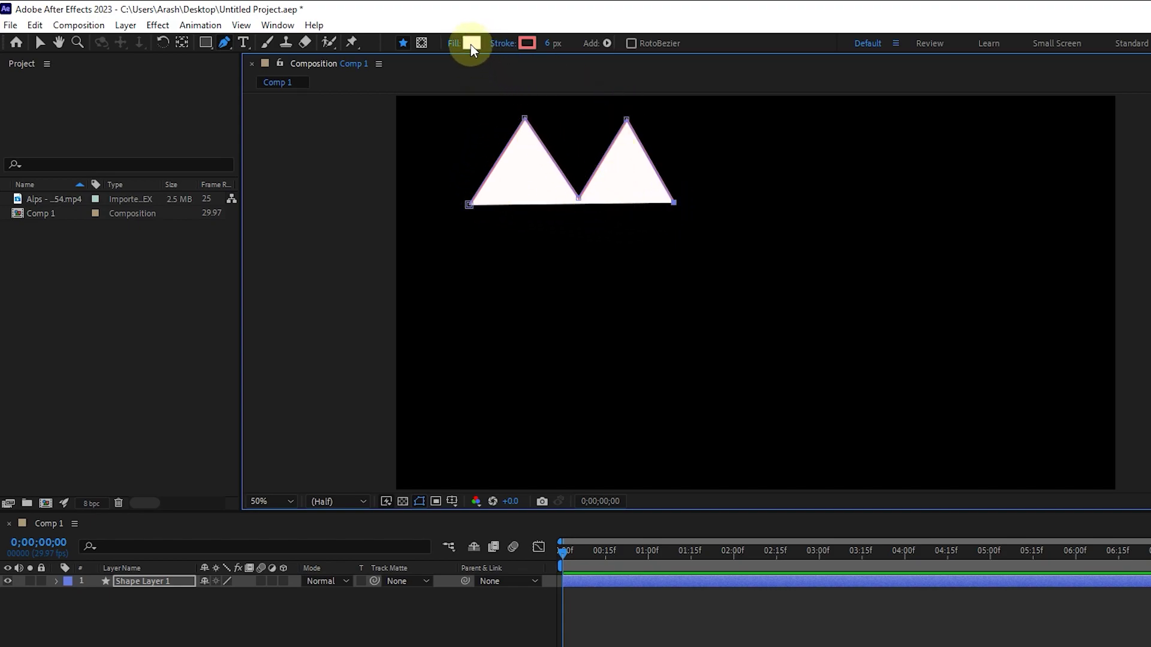
{"action": "left_click", "coordinate": [454, 43]}
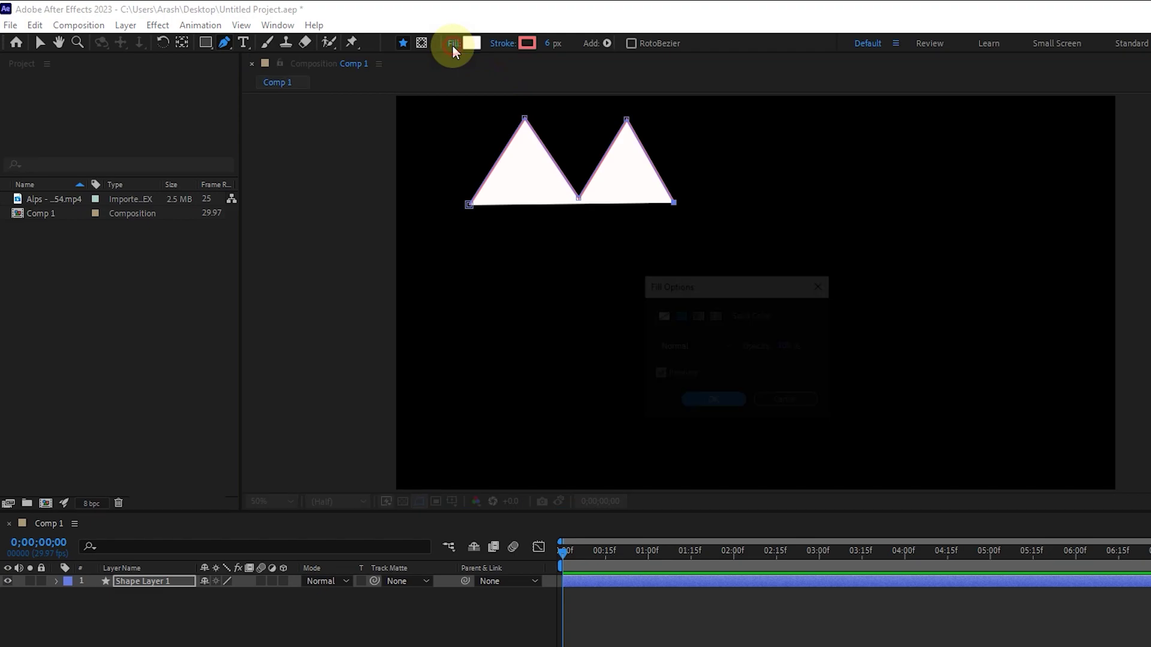
{"action": "left_click", "coordinate": [661, 315]}
Confirm no fill, thicken the stroke to 24 px, and shift both peaks slightly left.
{"action": "left_click", "coordinate": [699, 402]}
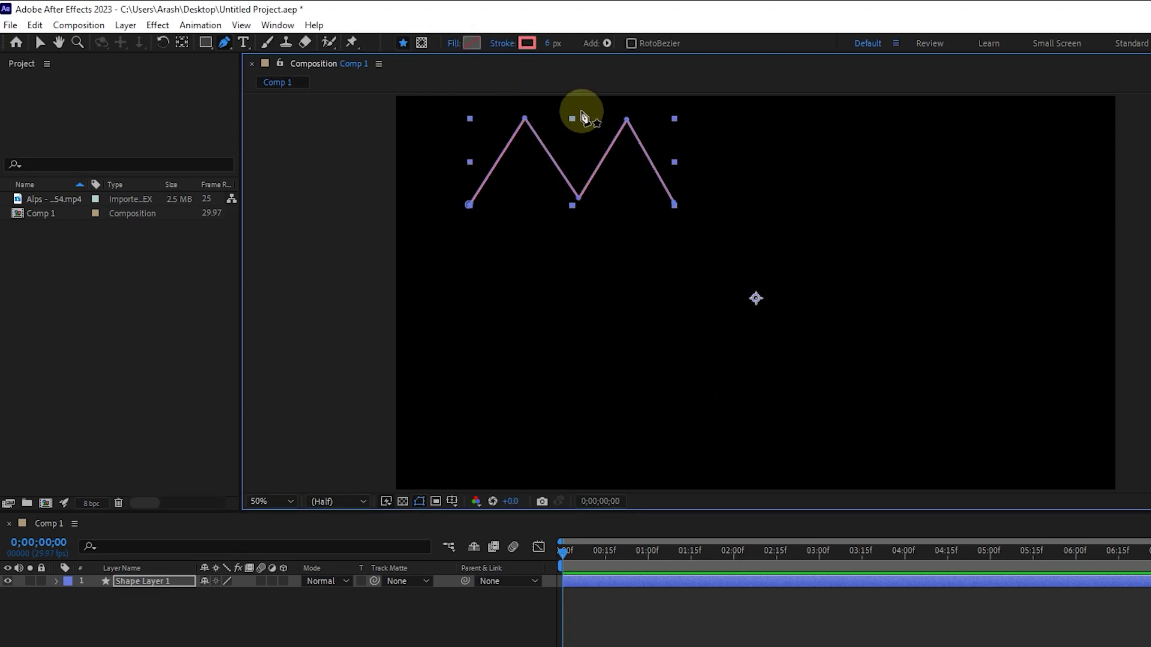
{"action": "left_click_drag", "start_coordinate": [550, 43], "coordinate": [573, 46]}
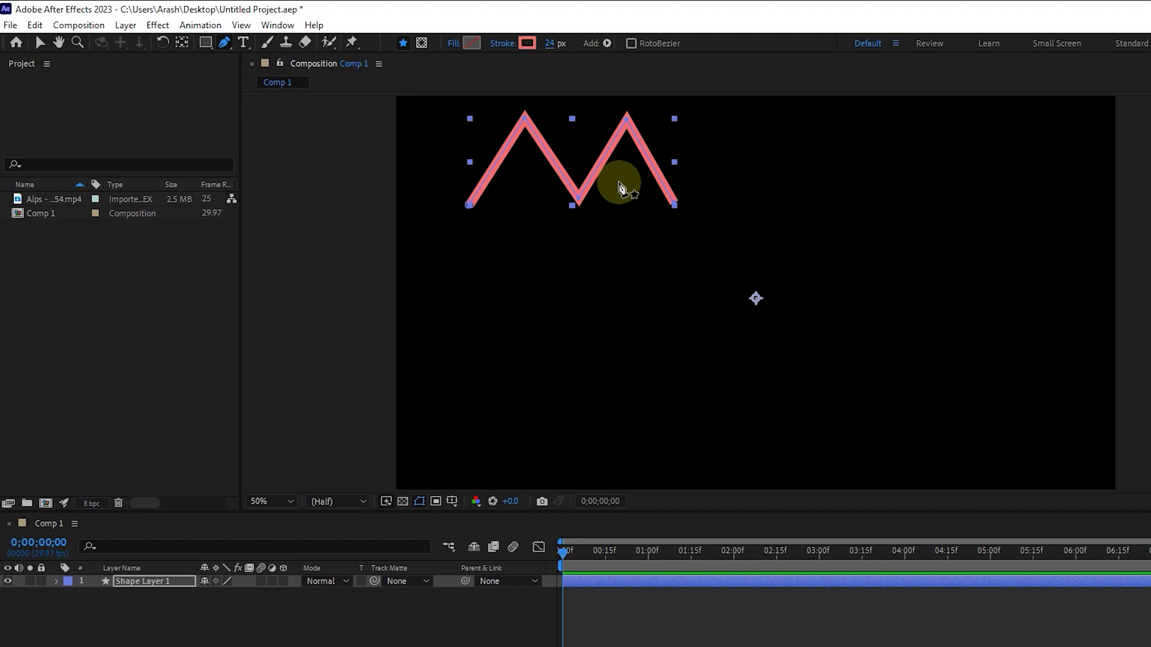
{"action": "left_click", "coordinate": [579, 201]}
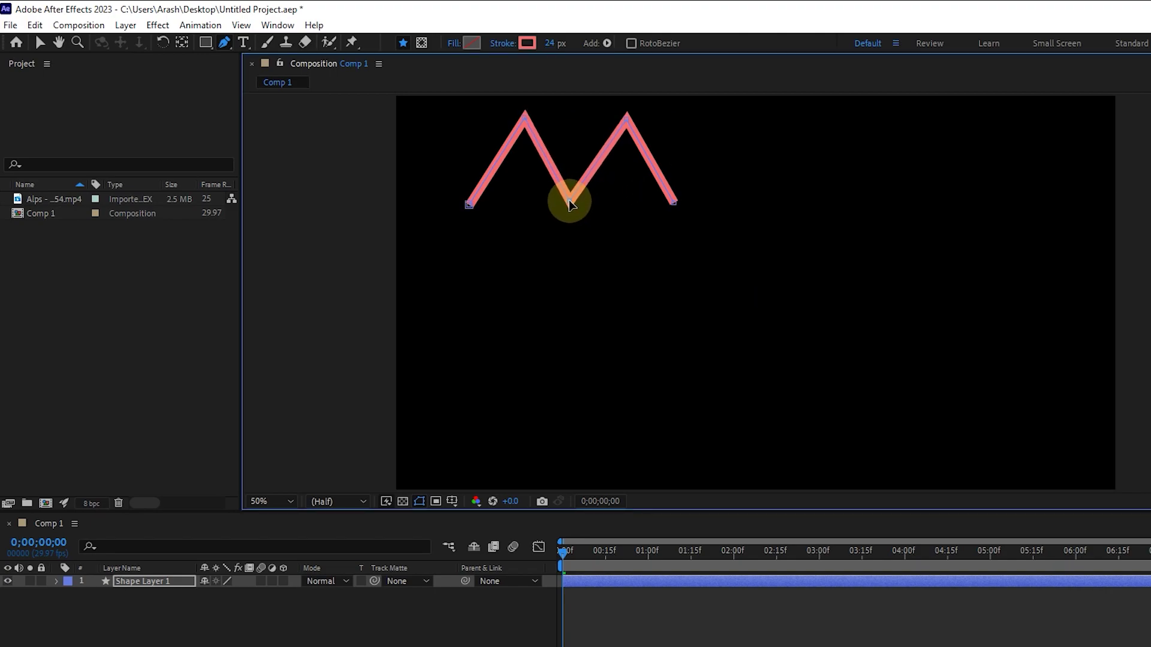
{"action": "left_click_drag", "start_coordinate": [627, 117], "coordinate": [621, 117]}
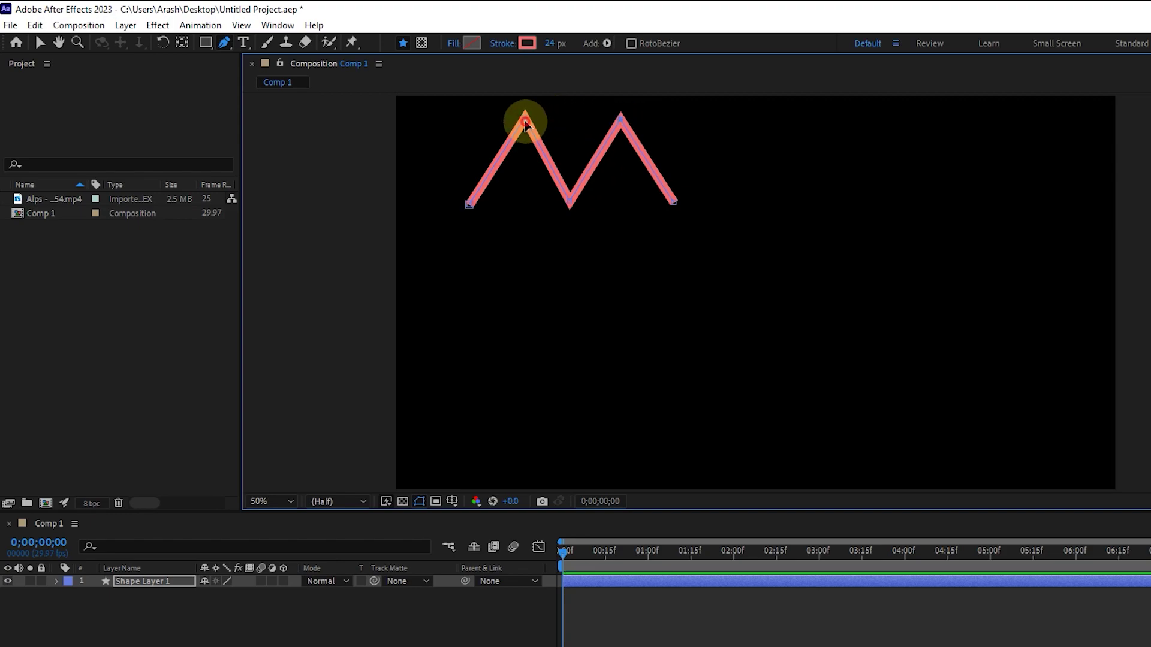
{"action": "left_click_drag", "start_coordinate": [525, 114], "coordinate": [520, 113]}
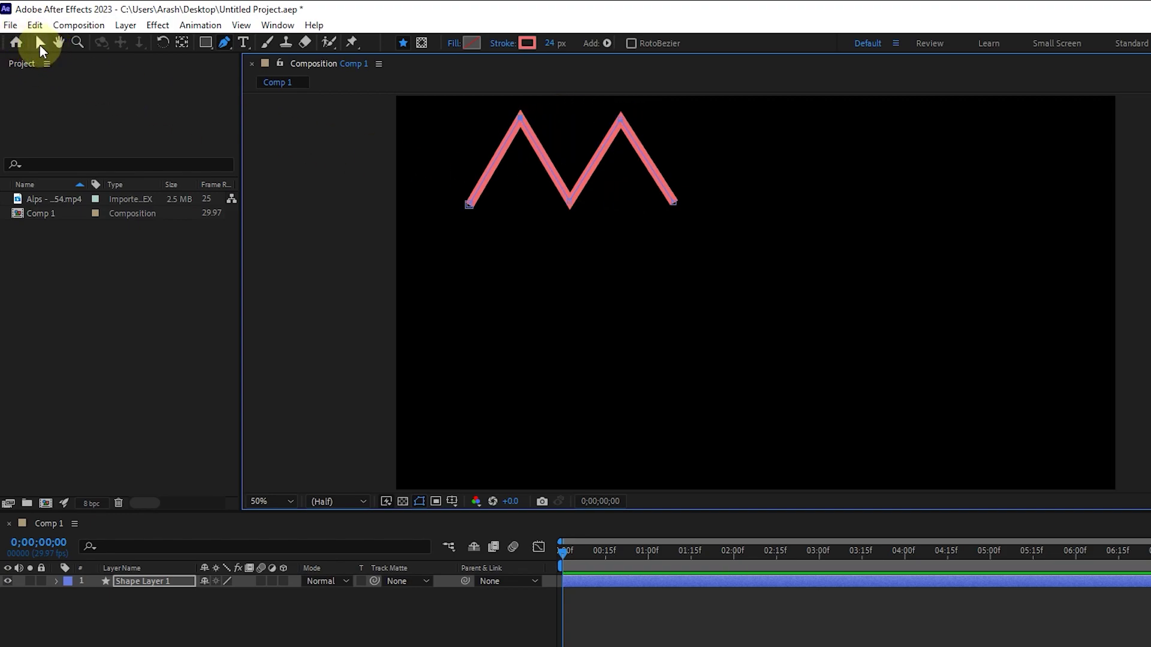
Drag the zigzag's end point outward with the Selection tool, then undo the move.
{"action": "left_click", "coordinate": [39, 44]}
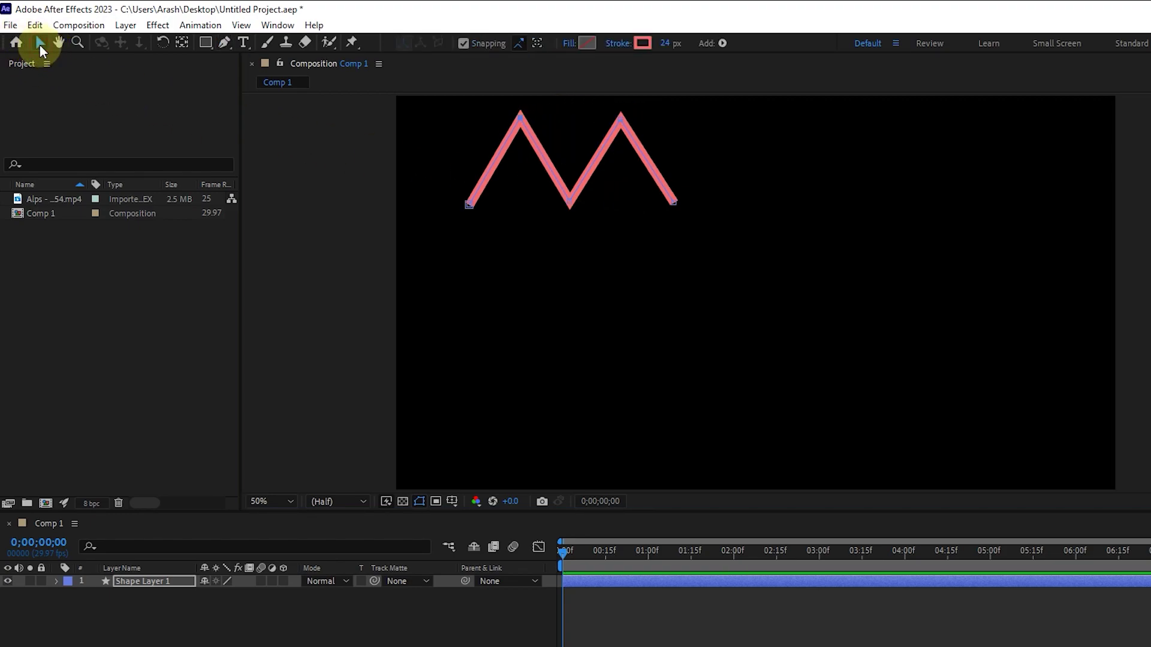
{"action": "left_click", "coordinate": [587, 179]}
{"action": "left_click_drag", "start_coordinate": [673, 202], "coordinate": [699, 193]}
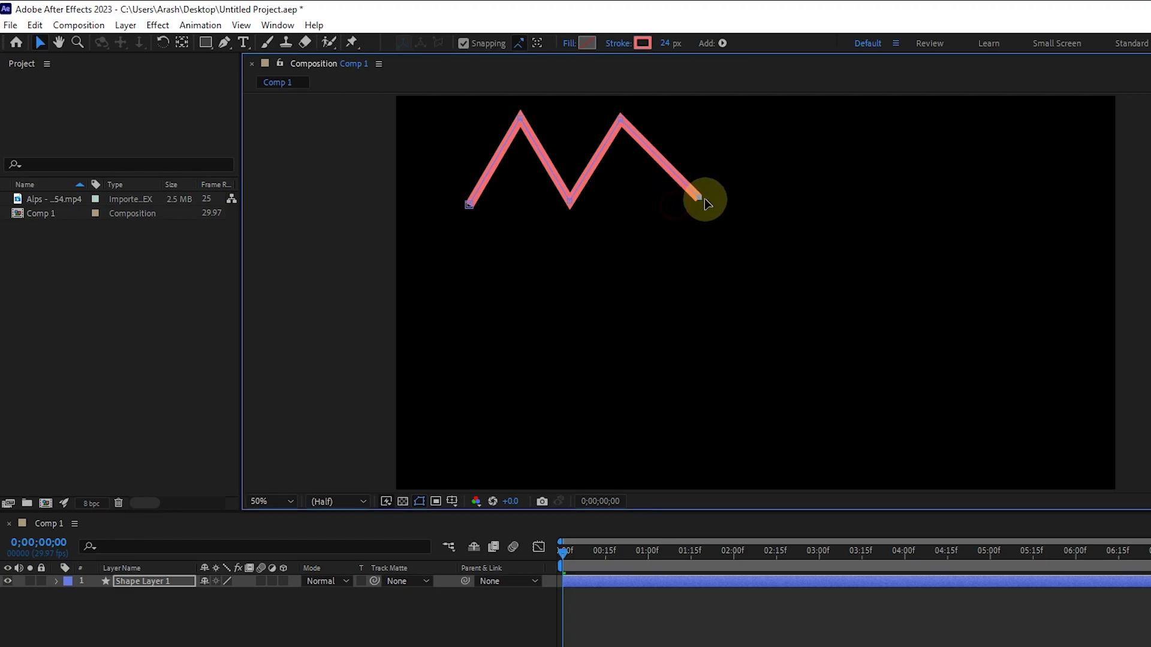
{"action": "key", "text": "ctrl+z"}
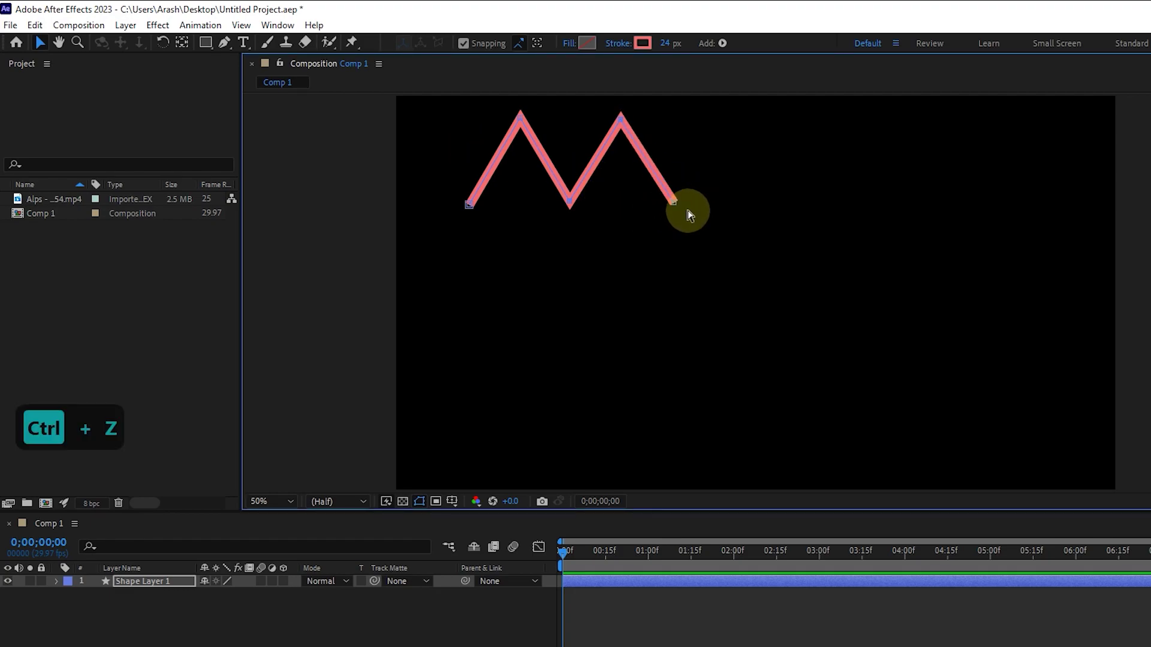
{"action": "left_click", "coordinate": [659, 183]}
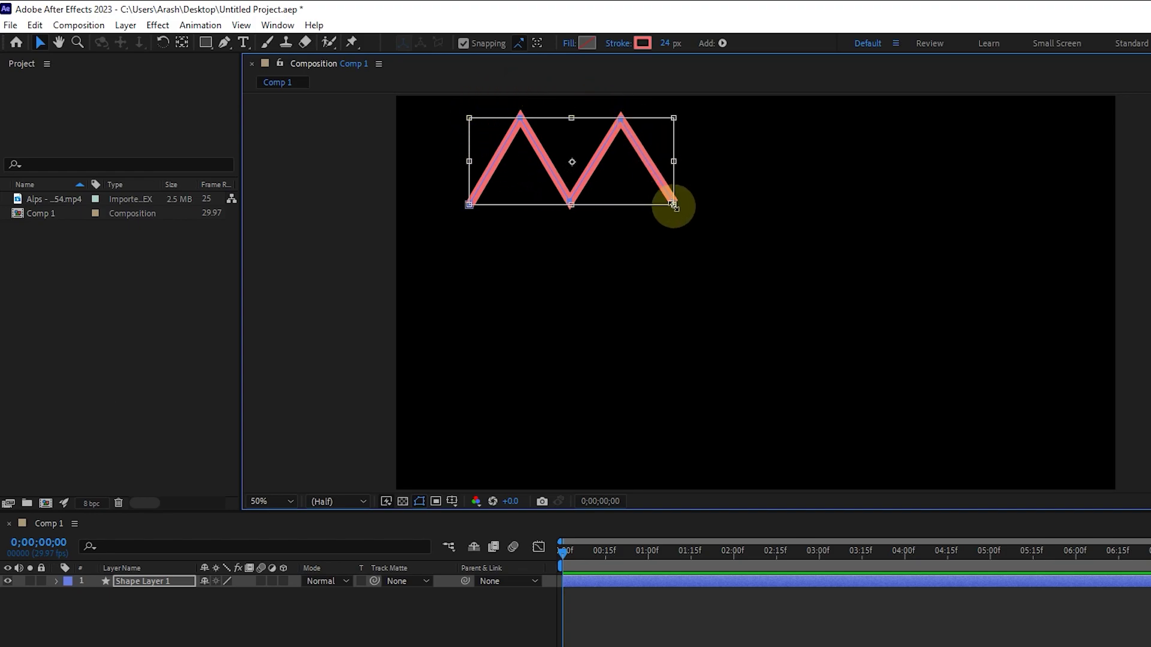
{"action": "left_click_drag", "start_coordinate": [673, 205], "coordinate": [768, 293]}
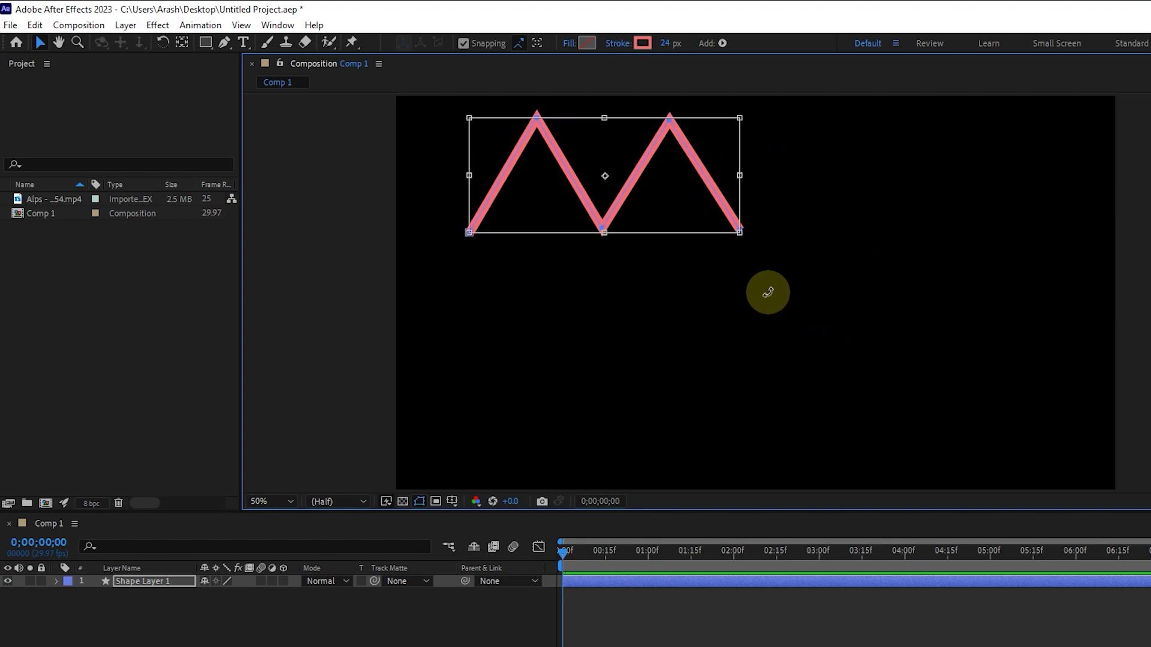
{"action": "key", "text": "ctrl+z"}
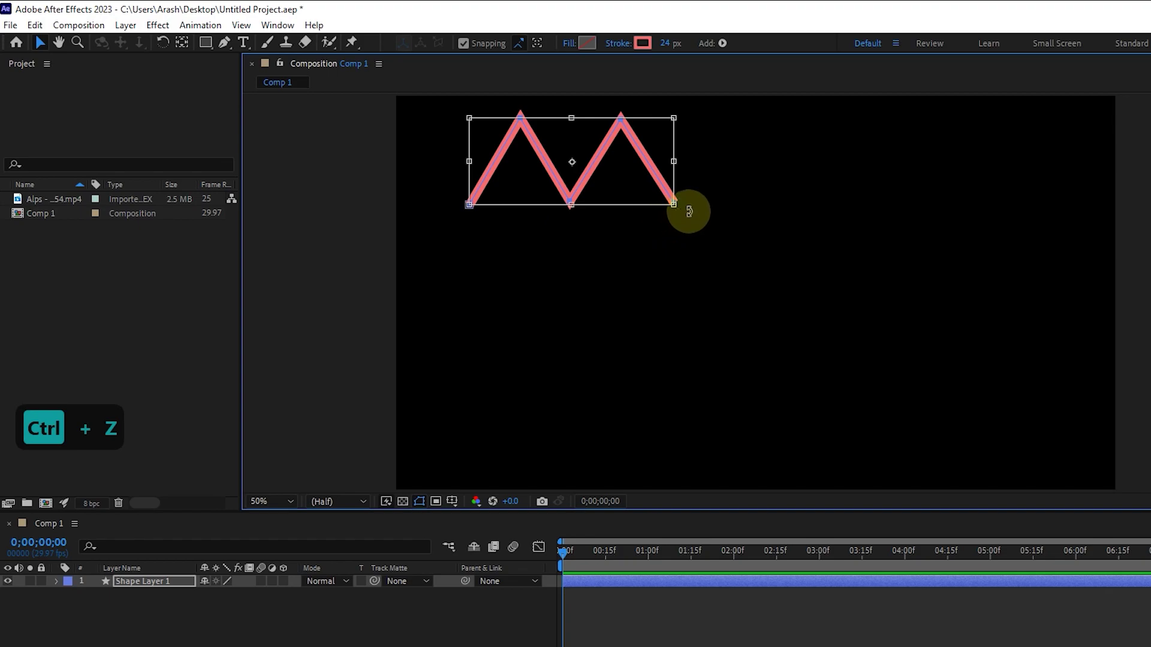
{"action": "mouse_move", "coordinate": [684, 211]}
{"action": "left_mouse_down"}
{"action": "mouse_move", "coordinate": [681, 128]}
{"action": "mouse_move", "coordinate": [660, 276]}
{"action": "mouse_move", "coordinate": [674, 157]}
{"action": "mouse_move", "coordinate": [663, 264]}
{"action": "mouse_move", "coordinate": [545, 298]}
{"action": "mouse_move", "coordinate": [681, 193]}
{"action": "mouse_move", "coordinate": [686, 213]}
{"action": "left_mouse_up"}
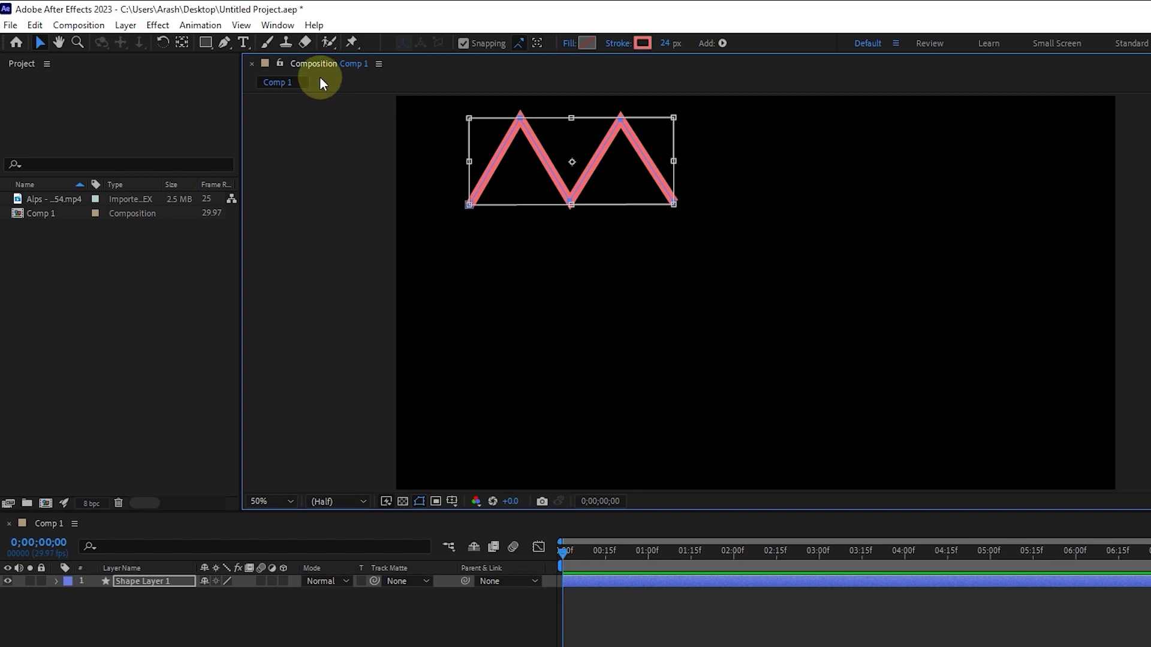
Deselect the first M shape layer and return to the Pen Tool.
{"action": "left_click", "coordinate": [224, 42]}
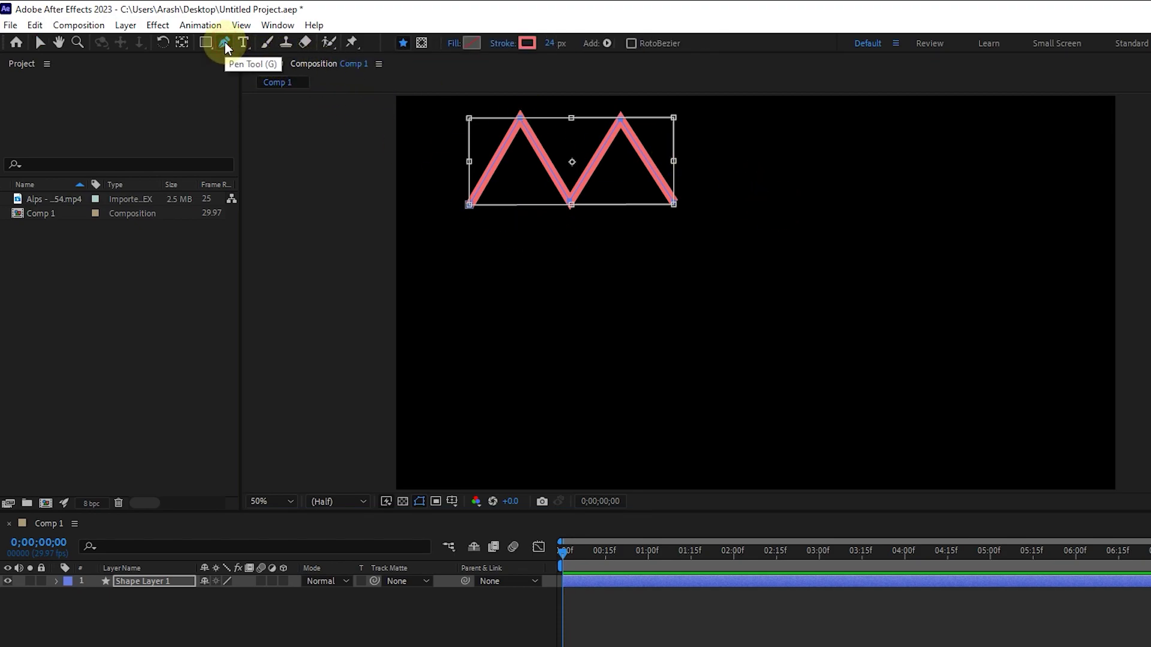
{"action": "left_click", "coordinate": [175, 610]}
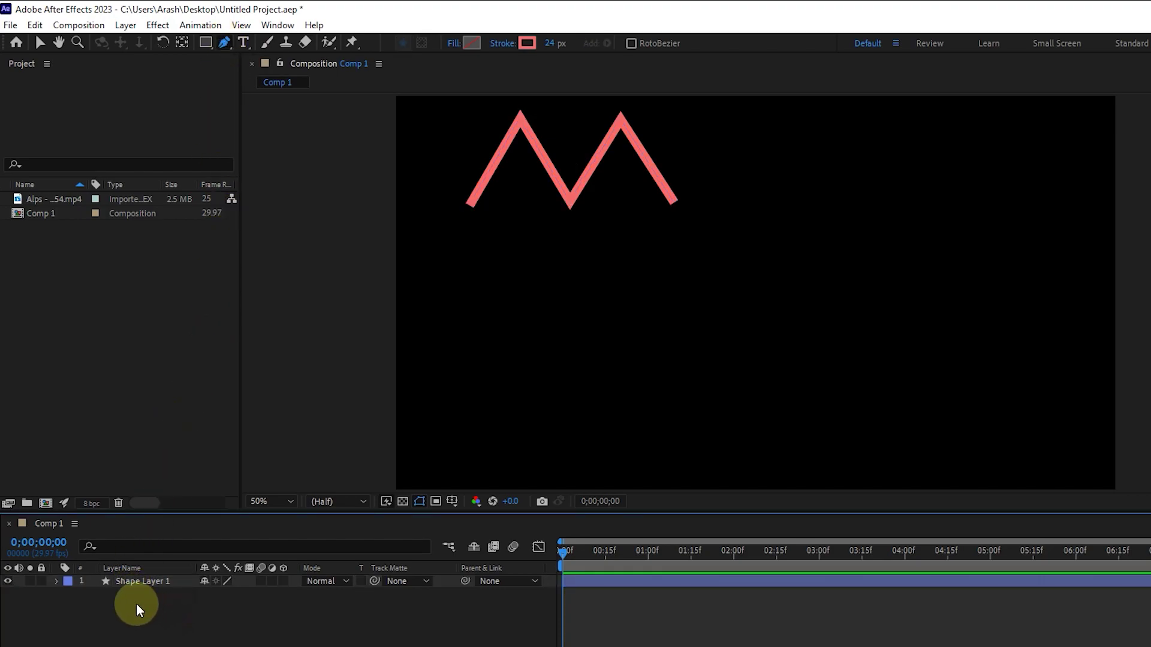
{"action": "left_click", "coordinate": [224, 42]}
Draw a second M right of the first, with a curved peak and adjusted valley and end point.
{"action": "left_click", "coordinate": [803, 202]}
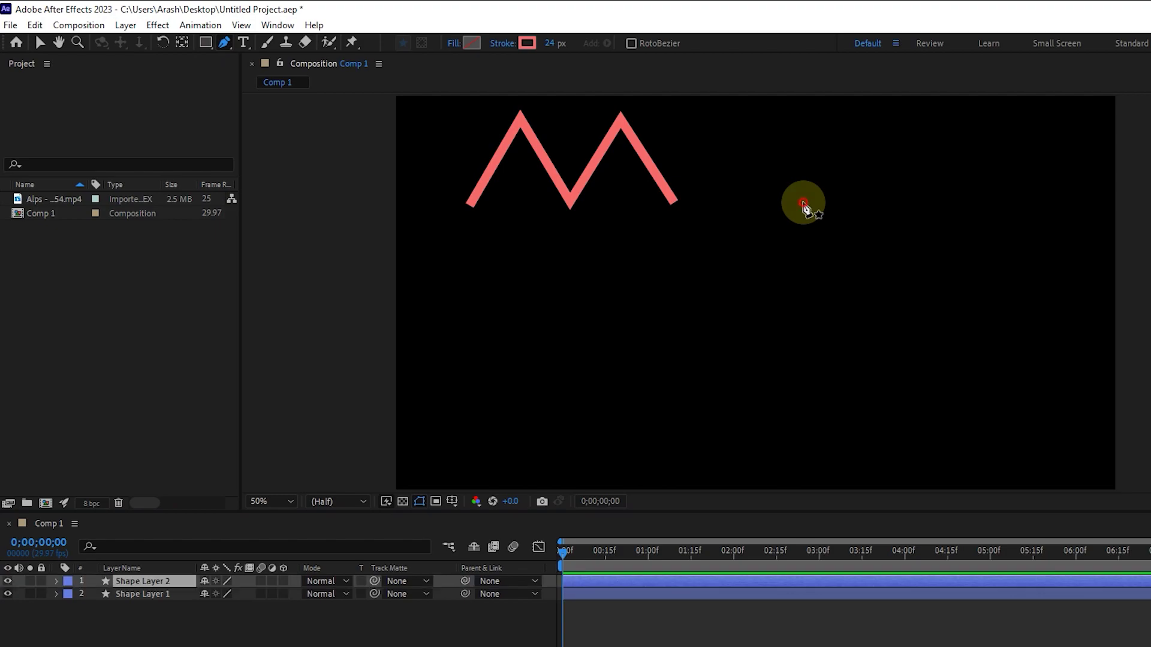
{"action": "left_click_drag", "start_coordinate": [863, 121], "coordinate": [874, 124]}
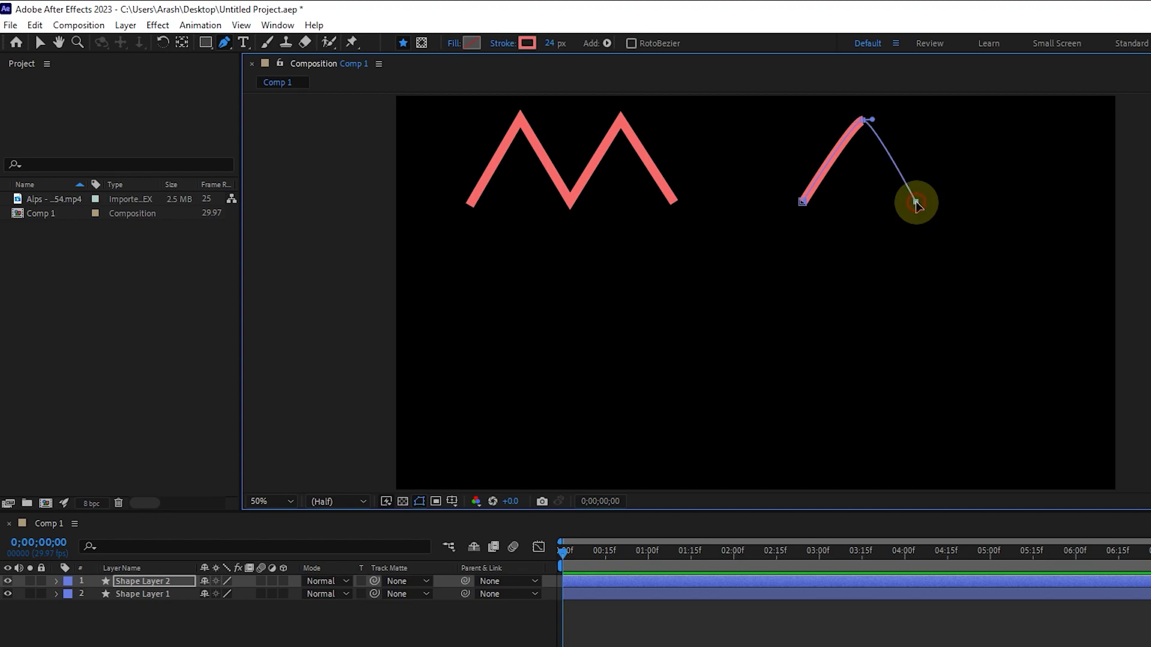
{"action": "left_click", "coordinate": [956, 125]}
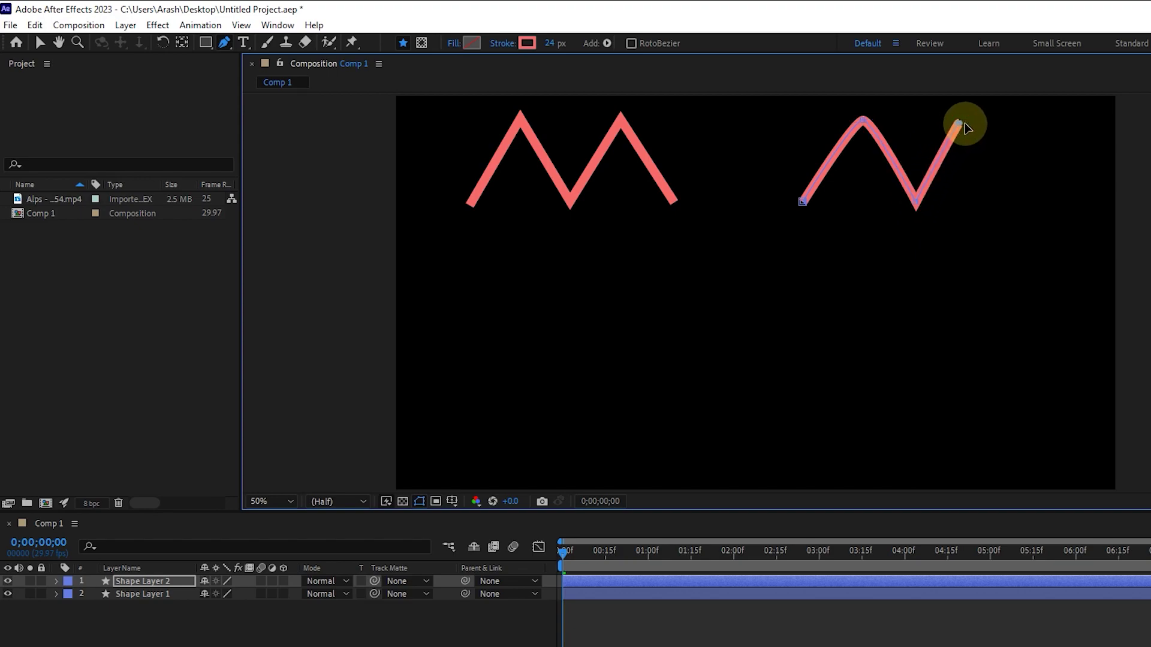
{"action": "left_click", "coordinate": [996, 203]}
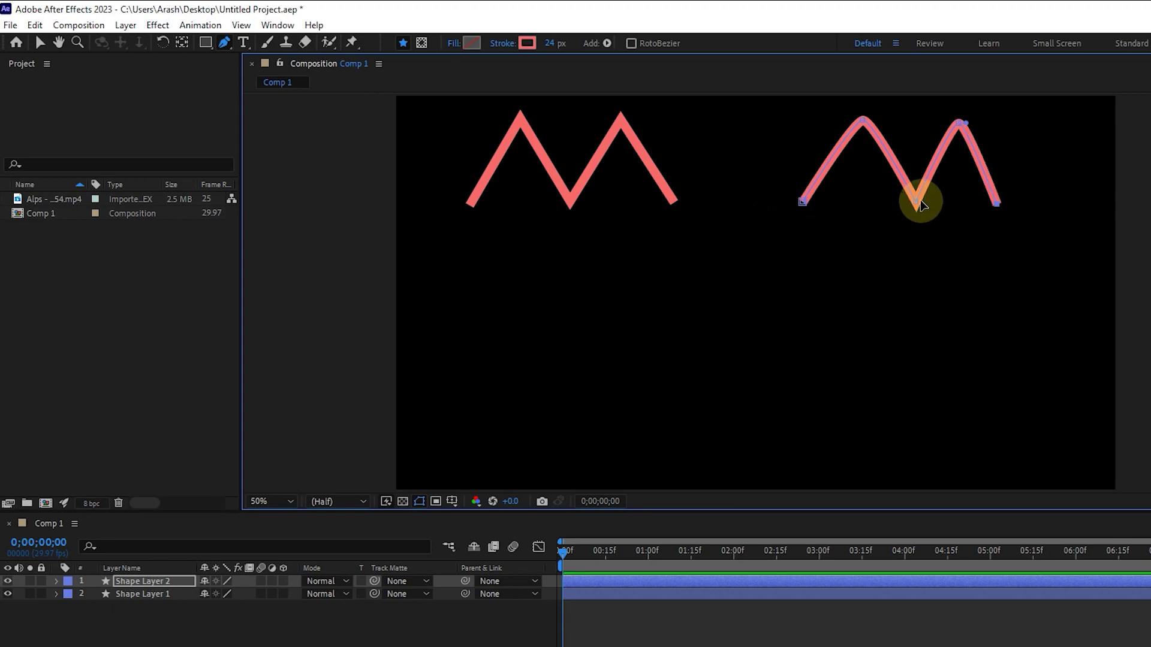
{"action": "left_click_drag", "start_coordinate": [919, 204], "coordinate": [908, 199]}
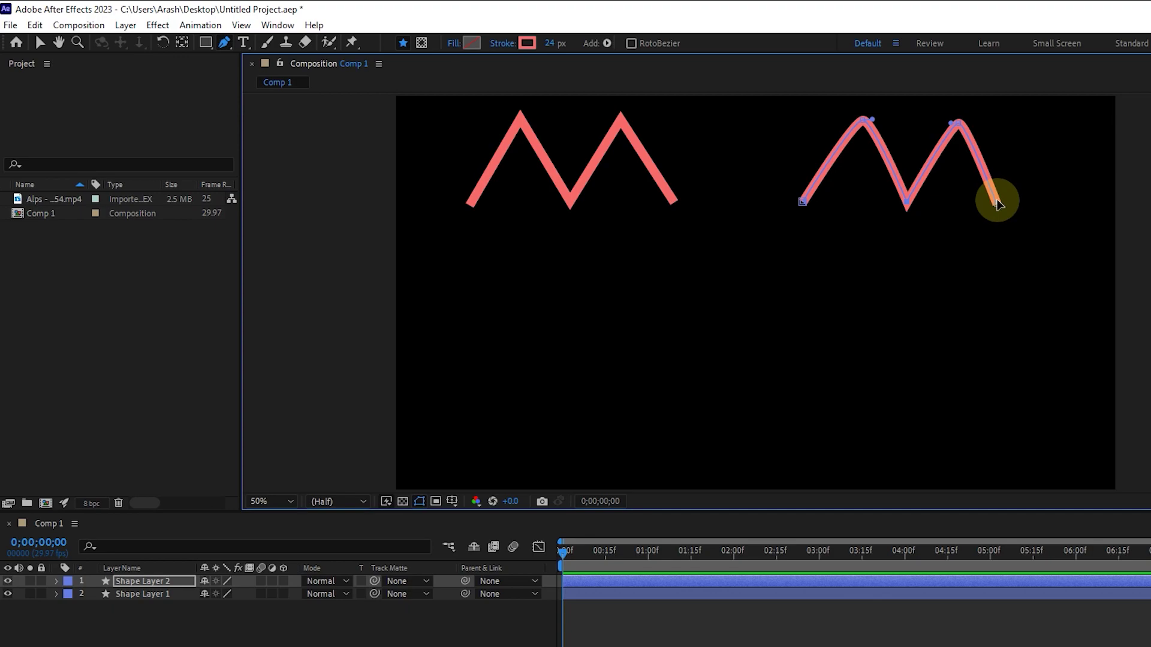
{"action": "left_click_drag", "start_coordinate": [1006, 204], "coordinate": [1004, 203]}
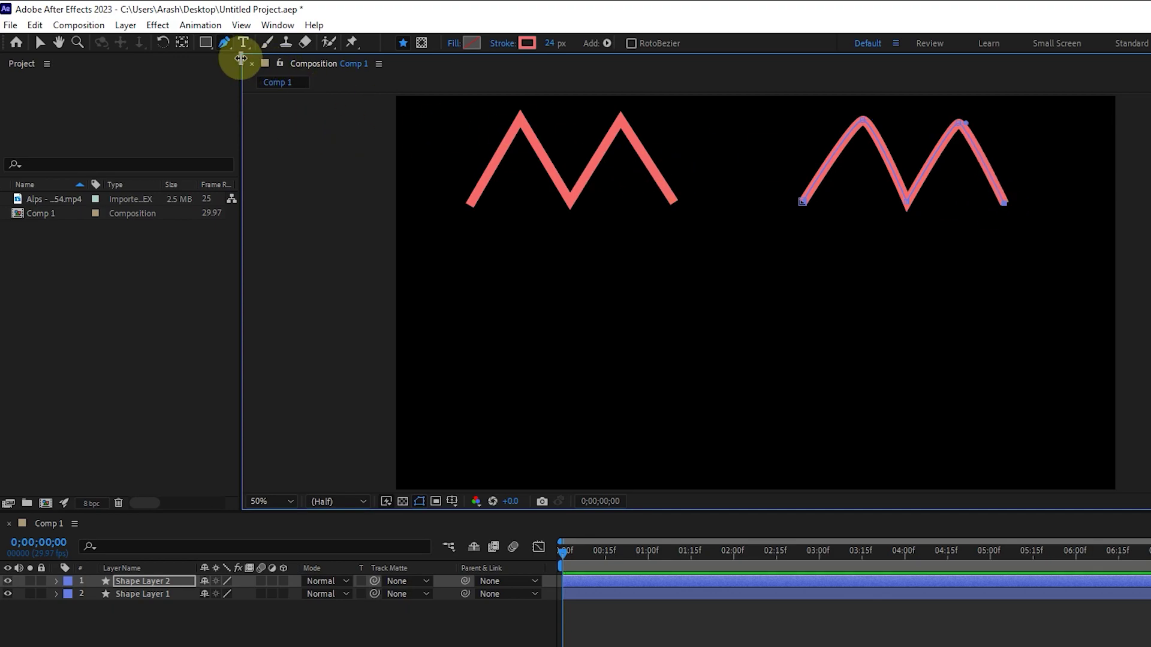
{"action": "left_click", "coordinate": [227, 42]}
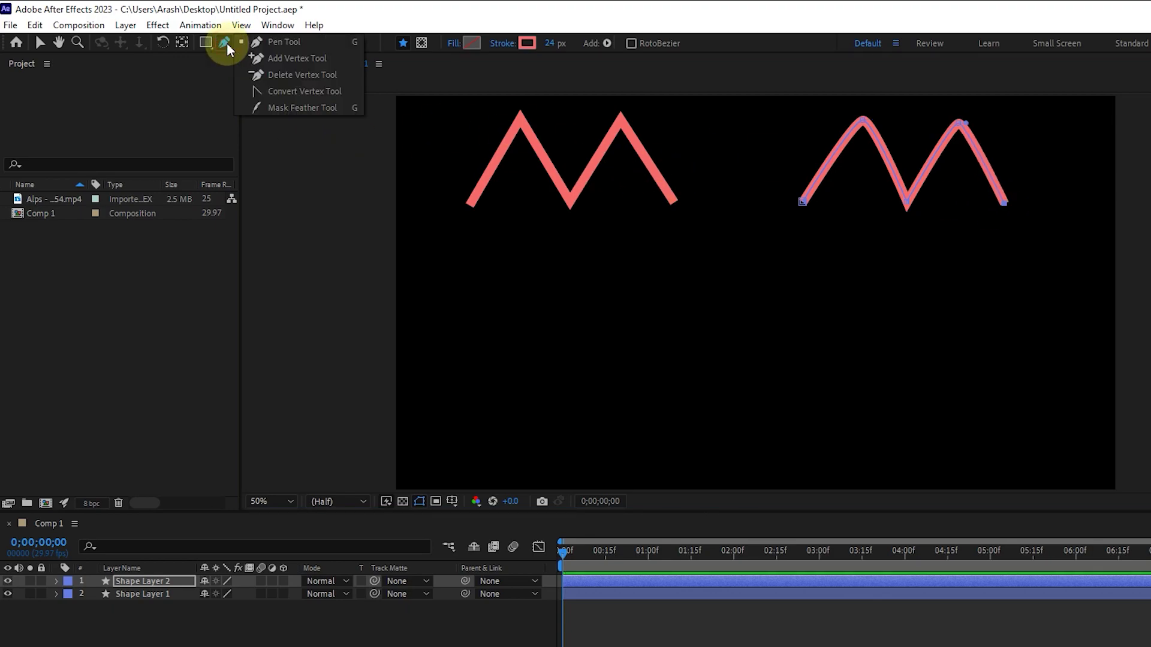
{"action": "left_click", "coordinate": [318, 92]}
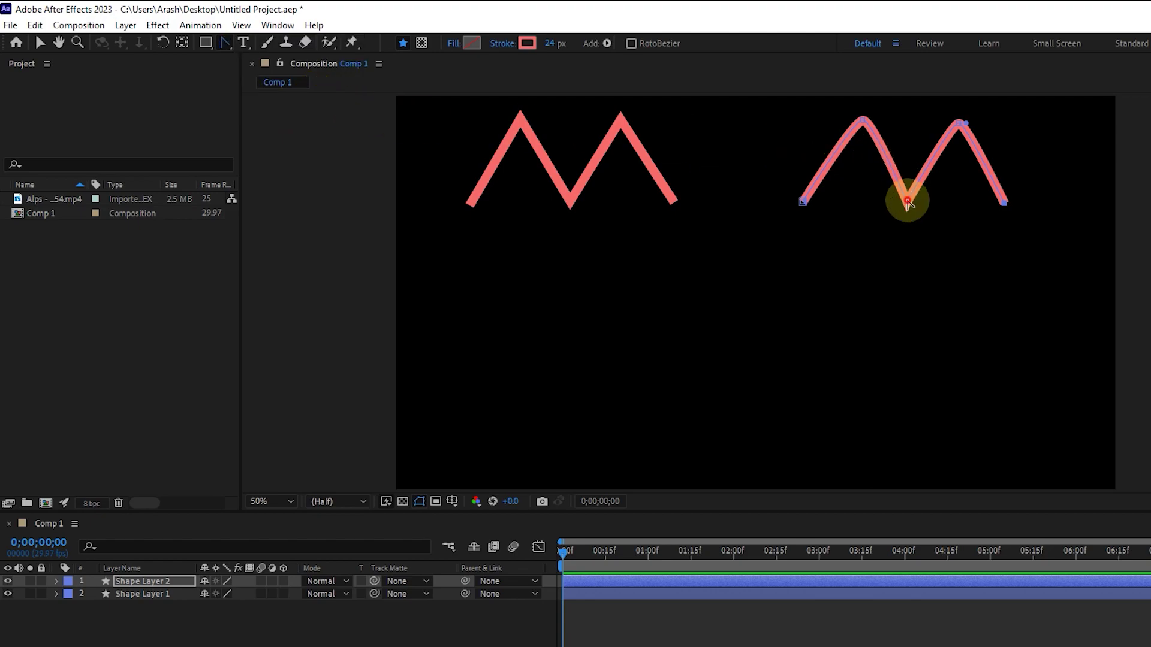
{"action": "left_click_drag", "start_coordinate": [907, 200], "coordinate": [945, 205]}
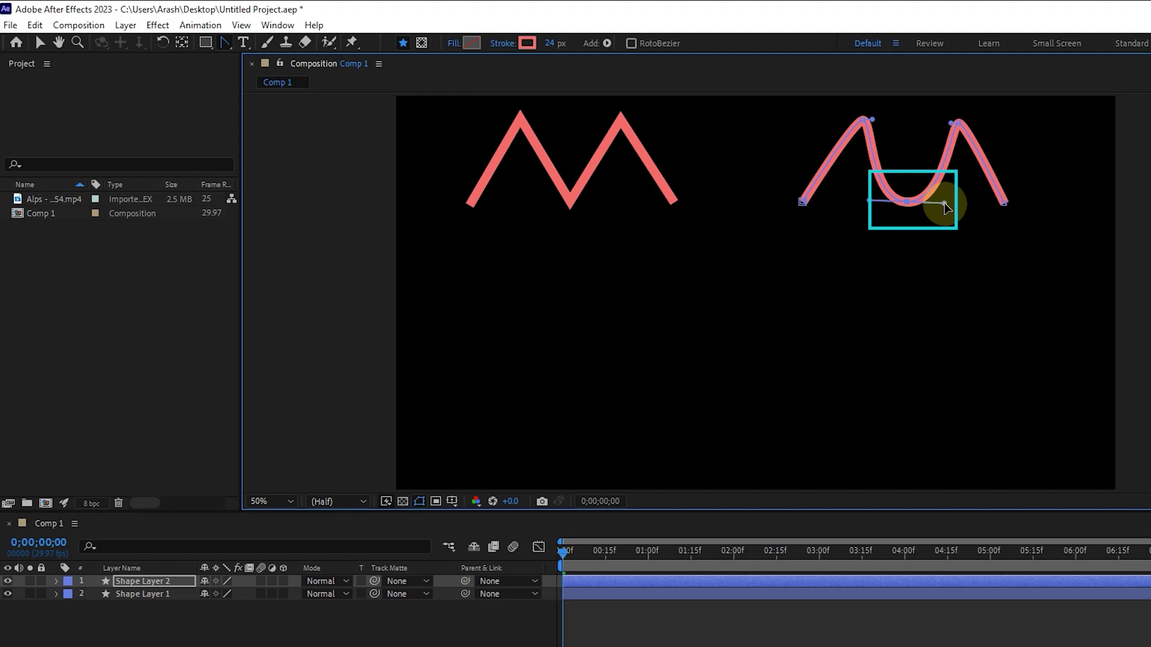
{"action": "left_click_drag", "start_coordinate": [945, 207], "coordinate": [906, 204]}
{"action": "key", "text": "alt"}
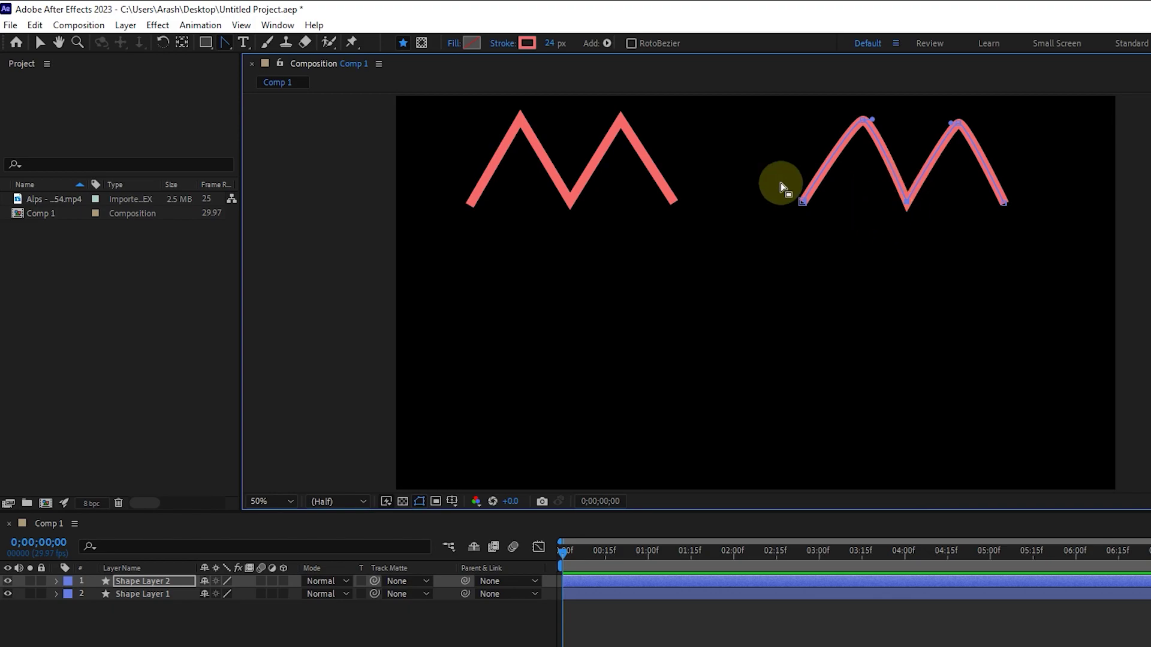
Draw a closed, curvy five-armed star path below the first M.
{"action": "left_click_drag", "start_coordinate": [226, 41], "coordinate": [255, 42]}
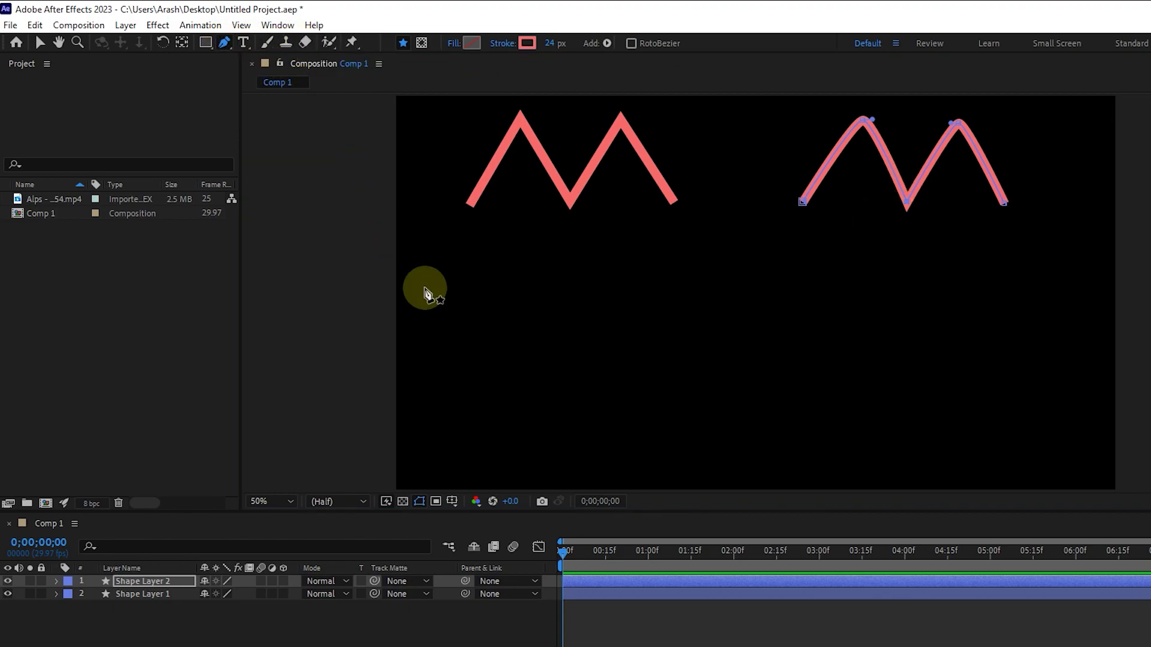
{"action": "left_click", "coordinate": [544, 346]}
{"action": "left_click_drag", "start_coordinate": [586, 282], "coordinate": [603, 350]}
{"action": "left_click_drag", "start_coordinate": [672, 338], "coordinate": [684, 336]}
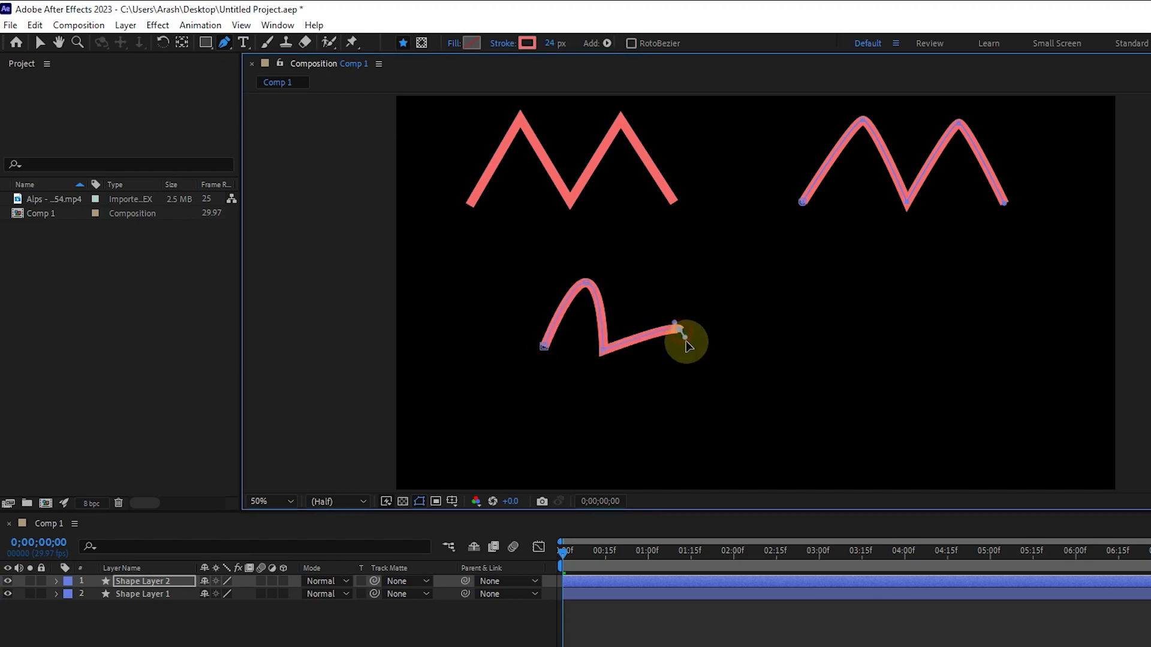
{"action": "left_click_drag", "start_coordinate": [627, 390], "coordinate": [588, 412]}
{"action": "left_click", "coordinate": [681, 427]}
{"action": "left_click", "coordinate": [587, 413]}
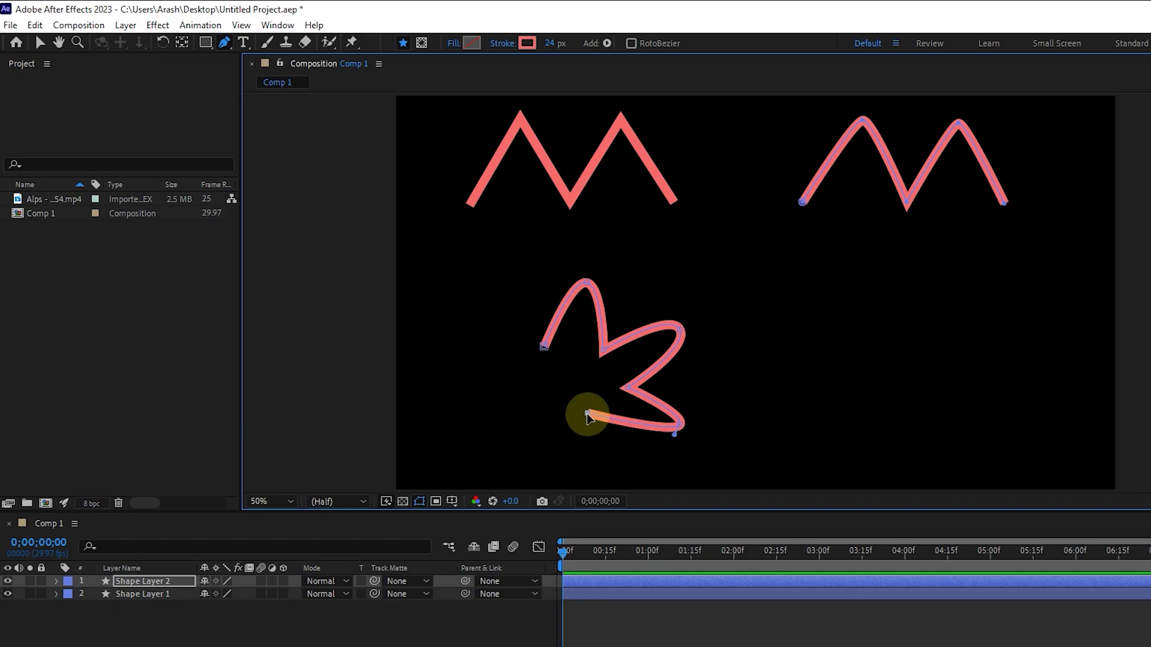
{"action": "left_click_drag", "start_coordinate": [583, 478], "coordinate": [565, 473]}
{"action": "left_click", "coordinate": [541, 403]}
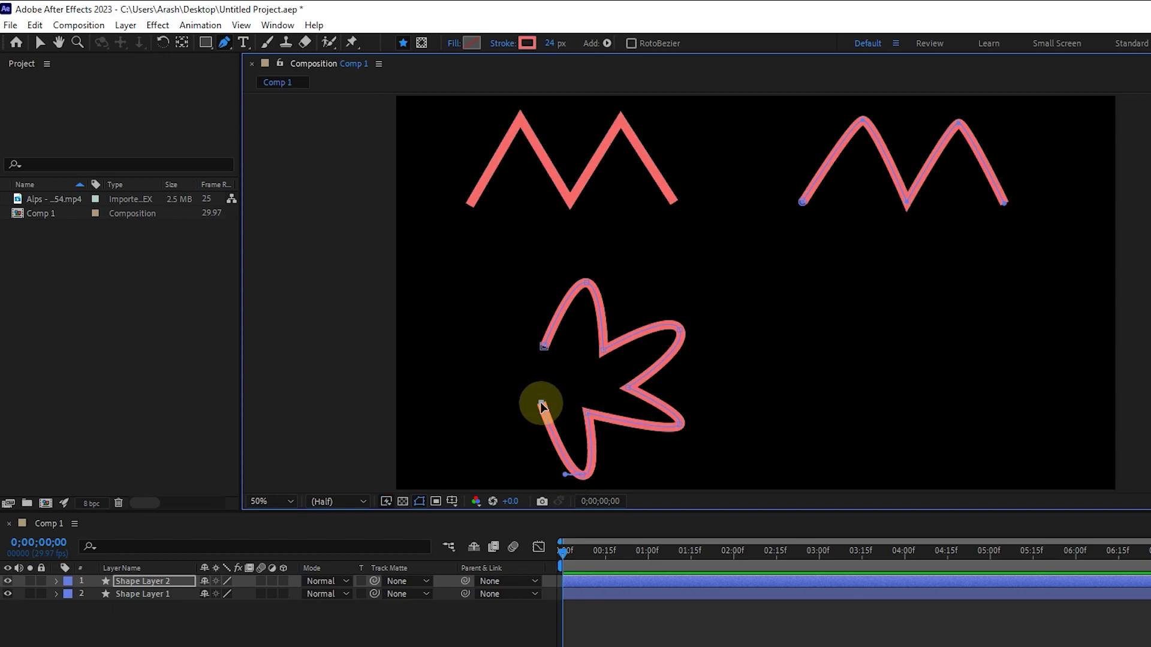
{"action": "left_click_drag", "start_coordinate": [474, 360], "coordinate": [478, 386]}
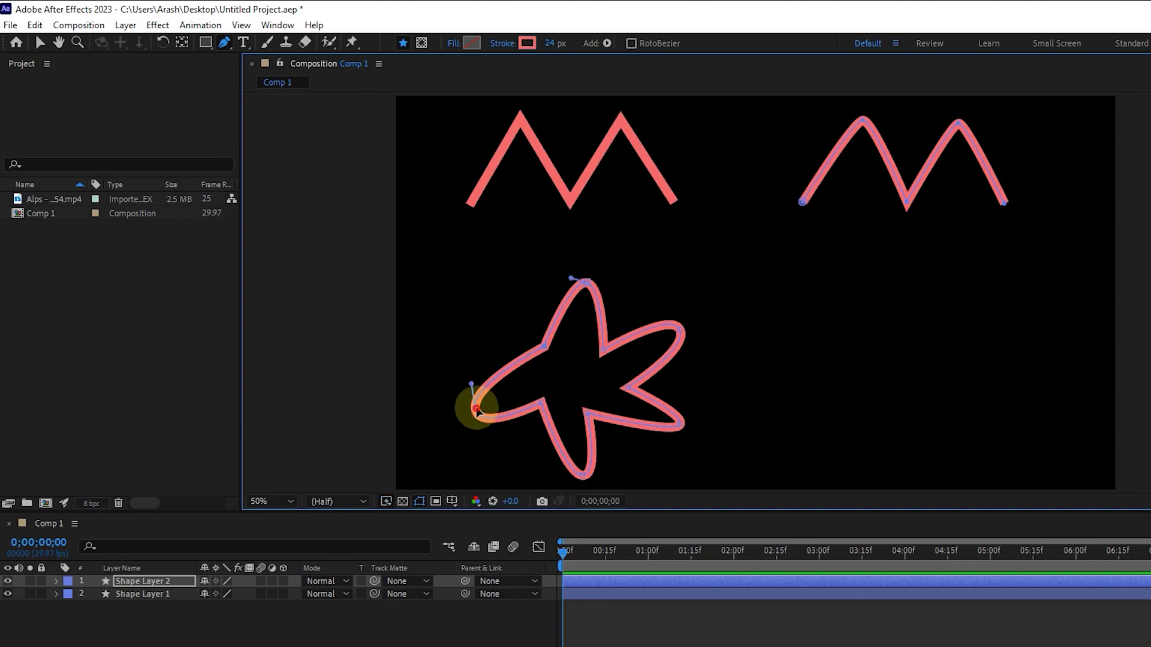
{"action": "left_click", "coordinate": [543, 348]}
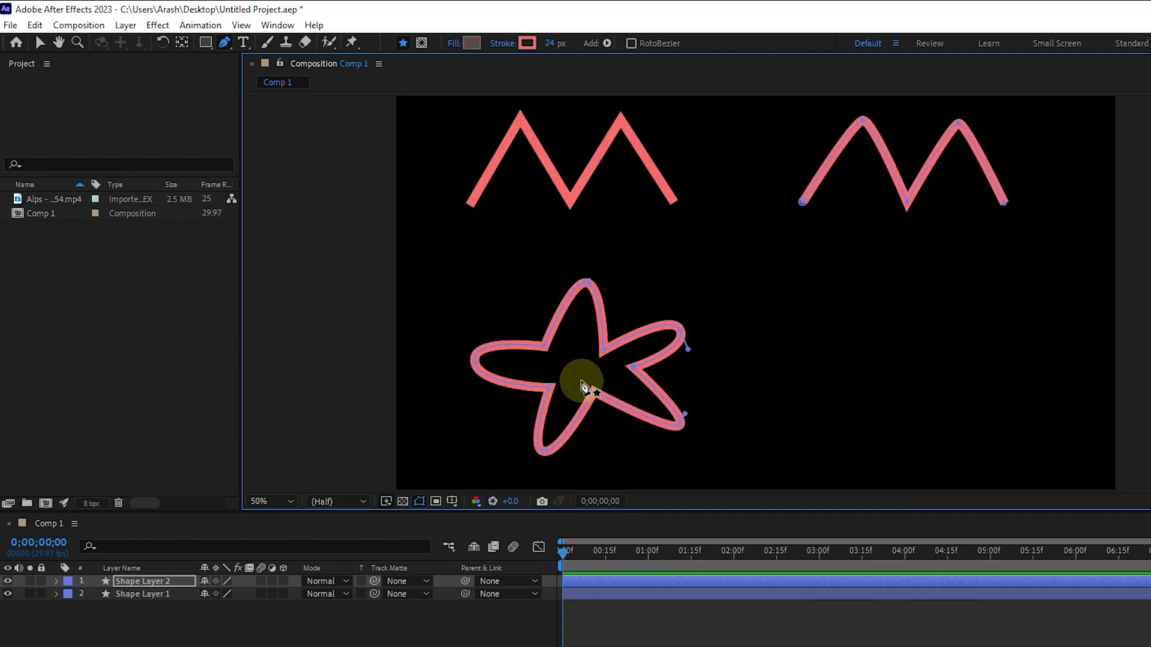
Adjust the star's vertices, raising the upper-right arm and shifting the top point left.
{"action": "left_click", "coordinate": [553, 344]}
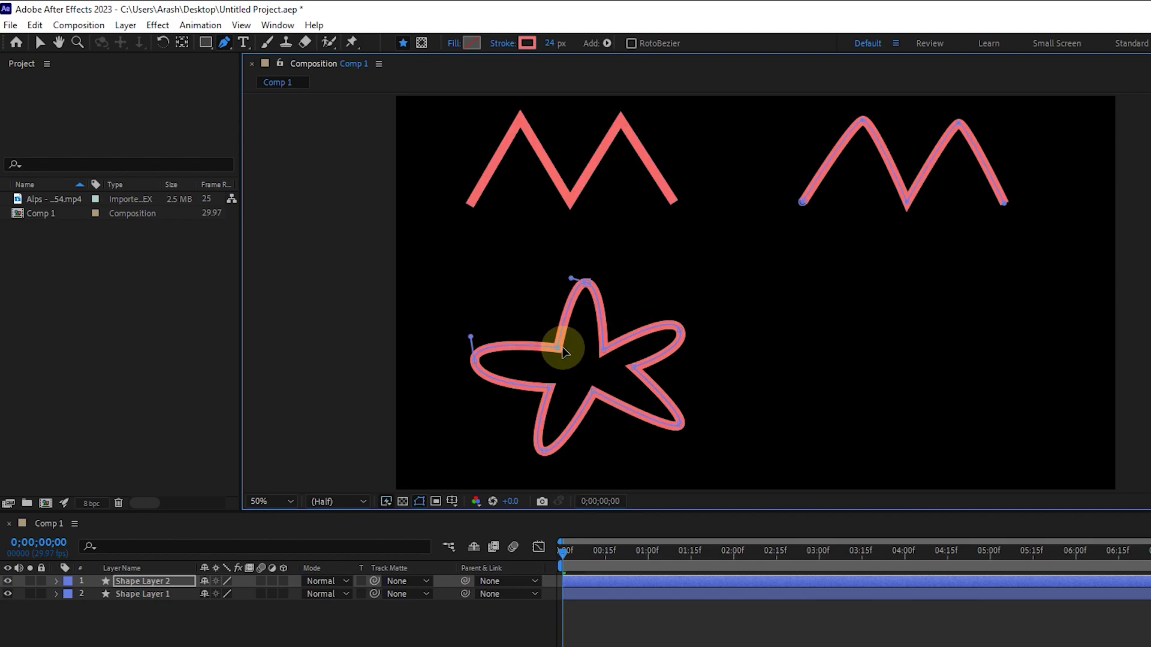
{"action": "left_click", "coordinate": [550, 381]}
{"action": "left_click_drag", "start_coordinate": [675, 340], "coordinate": [673, 309]}
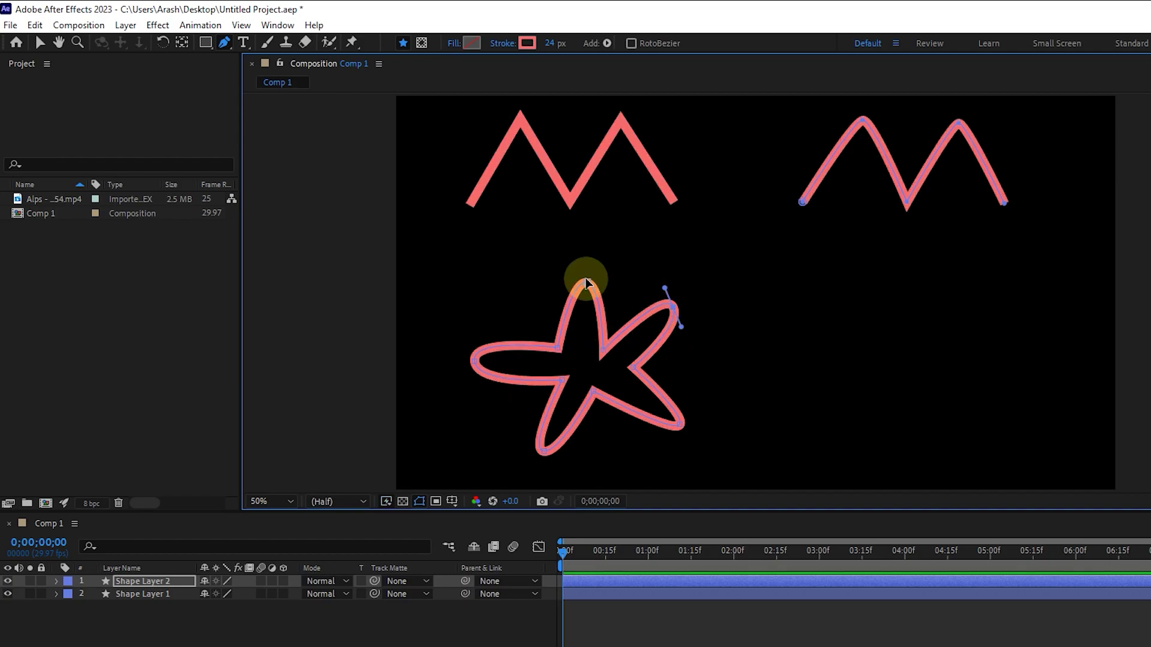
{"action": "left_click_drag", "start_coordinate": [585, 277], "coordinate": [572, 280]}
Set the star's fill colour to white (FFFFFF).
{"action": "left_click", "coordinate": [470, 42]}
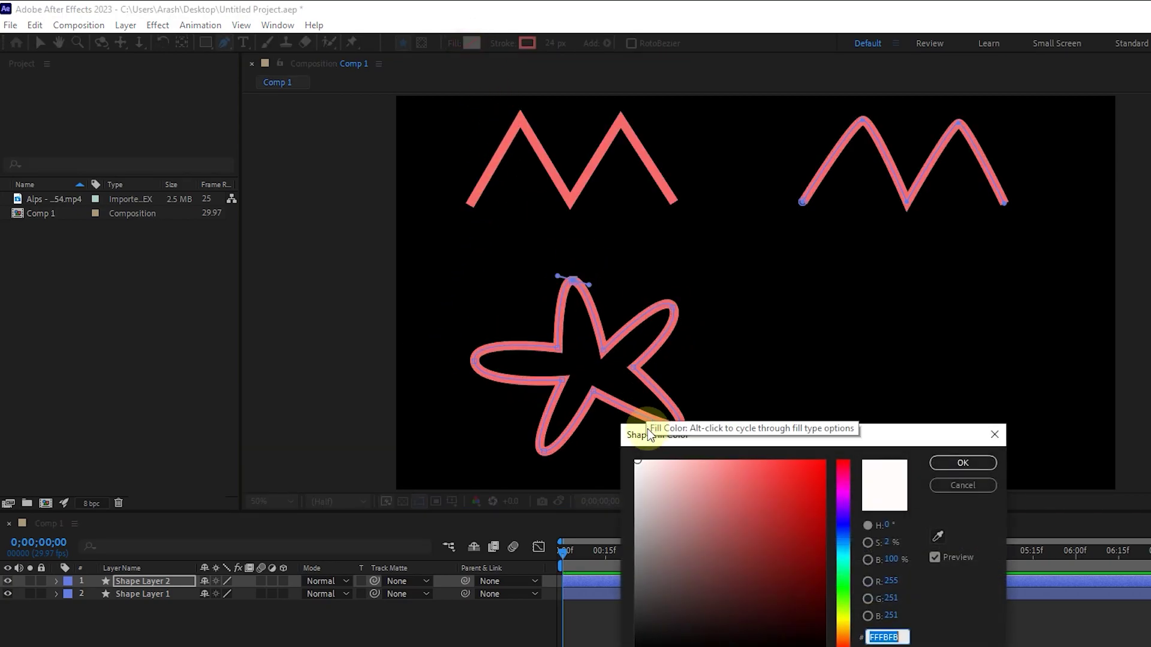
{"action": "left_click", "coordinate": [651, 467]}
{"action": "mouse_move", "coordinate": [803, 470]}
{"action": "left_mouse_down"}
{"action": "mouse_move", "coordinate": [816, 553]}
{"action": "mouse_move", "coordinate": [663, 458]}
{"action": "mouse_move", "coordinate": [627, 454]}
{"action": "left_mouse_up"}
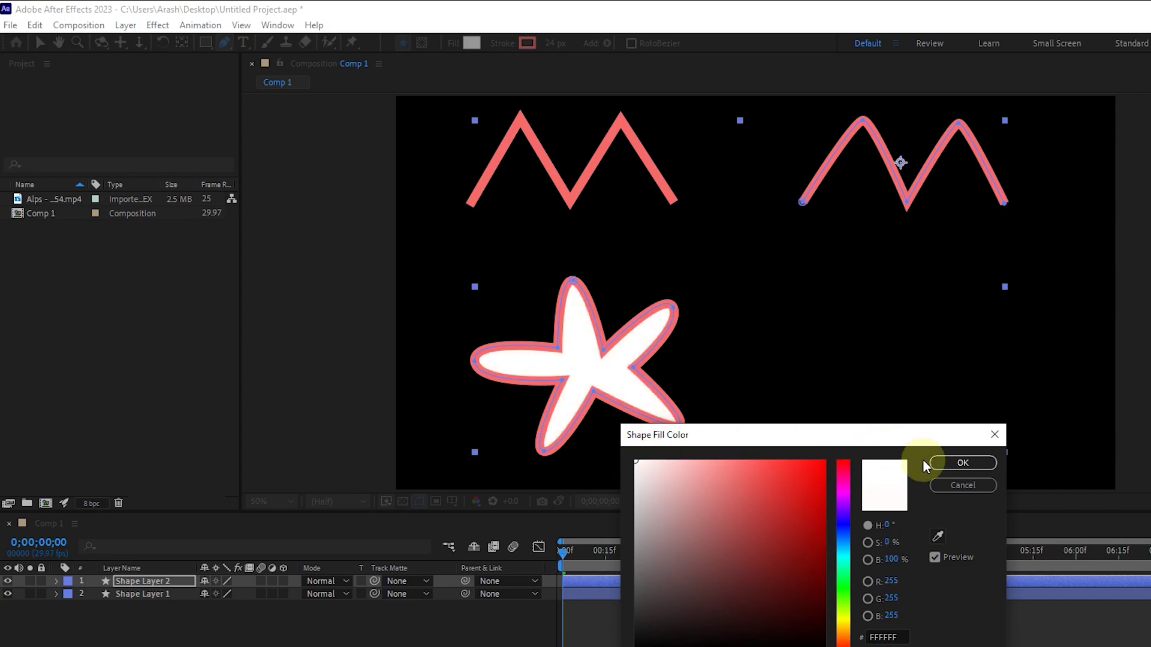
{"action": "left_click", "coordinate": [962, 463]}
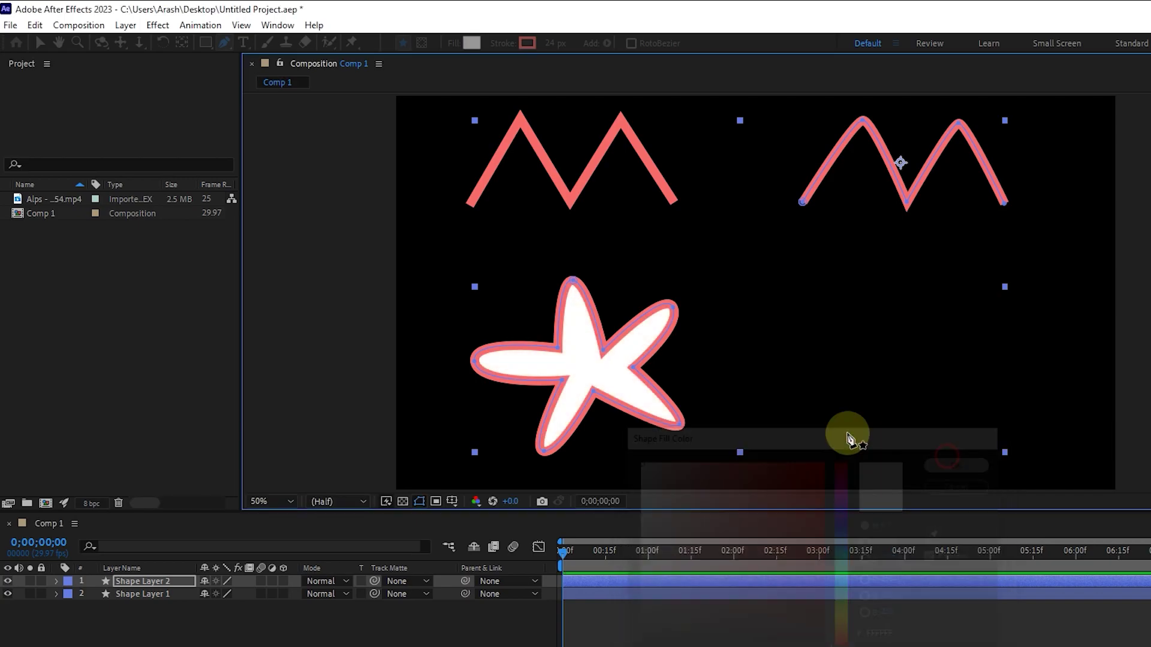
Add a point on the star's left arm and drag its left arms and top point into a new shape.
{"action": "left_click", "coordinate": [225, 42]}
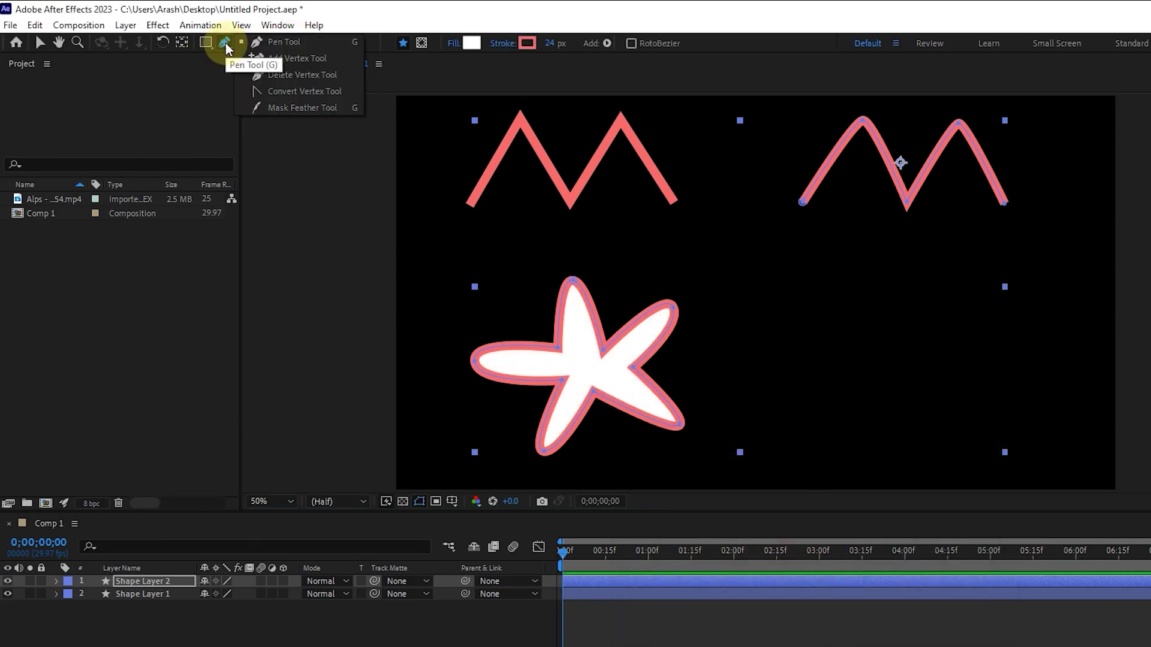
{"action": "left_click", "coordinate": [306, 58]}
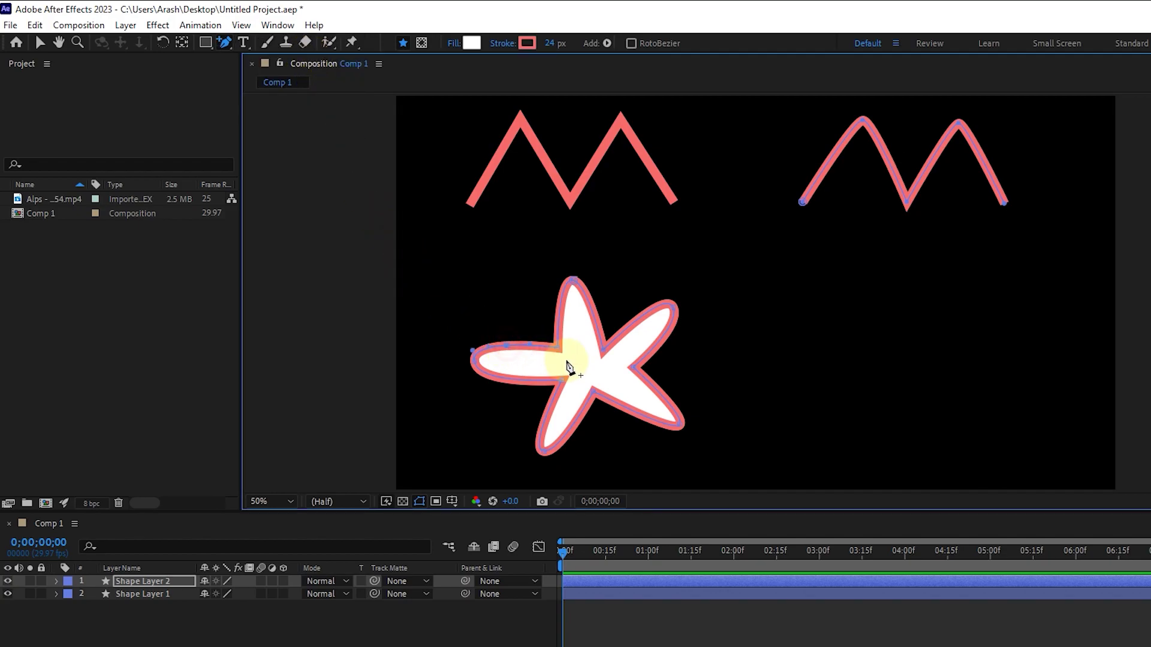
{"action": "left_click", "coordinate": [226, 43]}
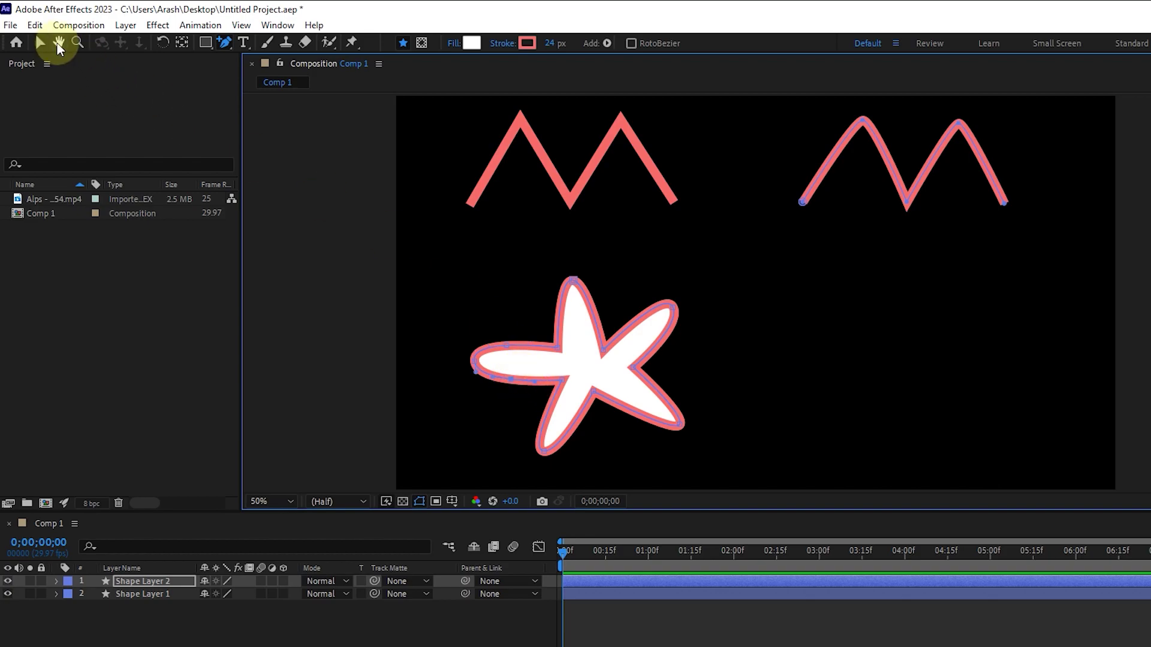
{"action": "left_click", "coordinate": [40, 42]}
{"action": "left_click_drag", "start_coordinate": [506, 345], "coordinate": [480, 273]}
{"action": "left_click_drag", "start_coordinate": [498, 379], "coordinate": [462, 442]}
{"action": "left_click_drag", "start_coordinate": [544, 452], "coordinate": [555, 435]}
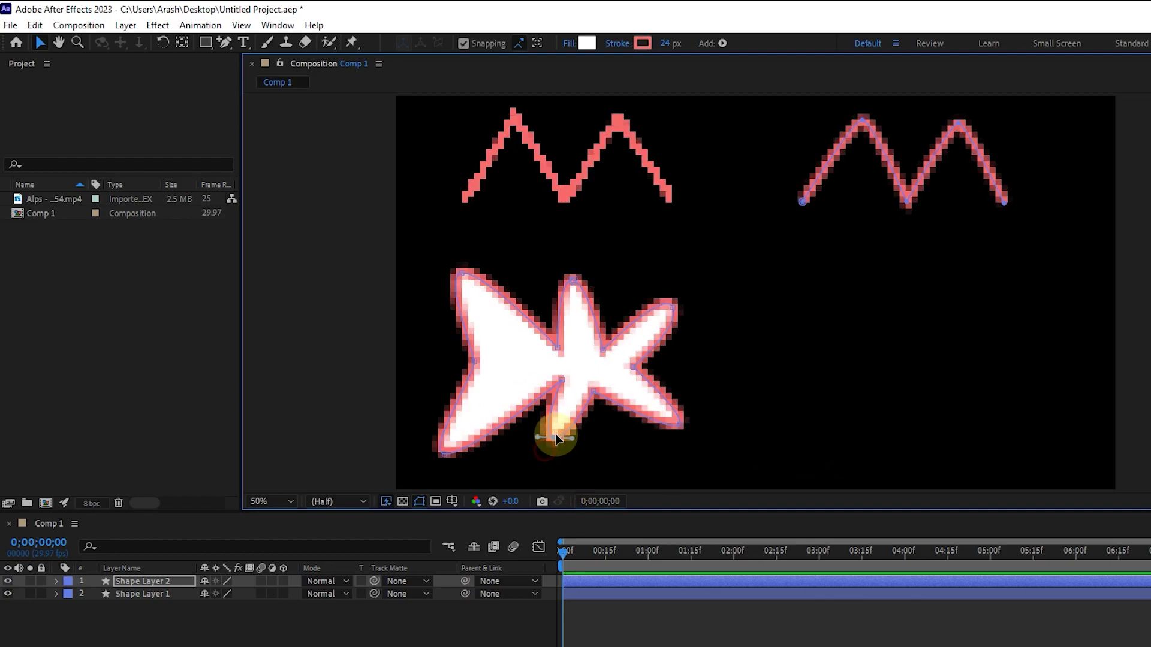
{"action": "left_click_drag", "start_coordinate": [573, 280], "coordinate": [572, 304]}
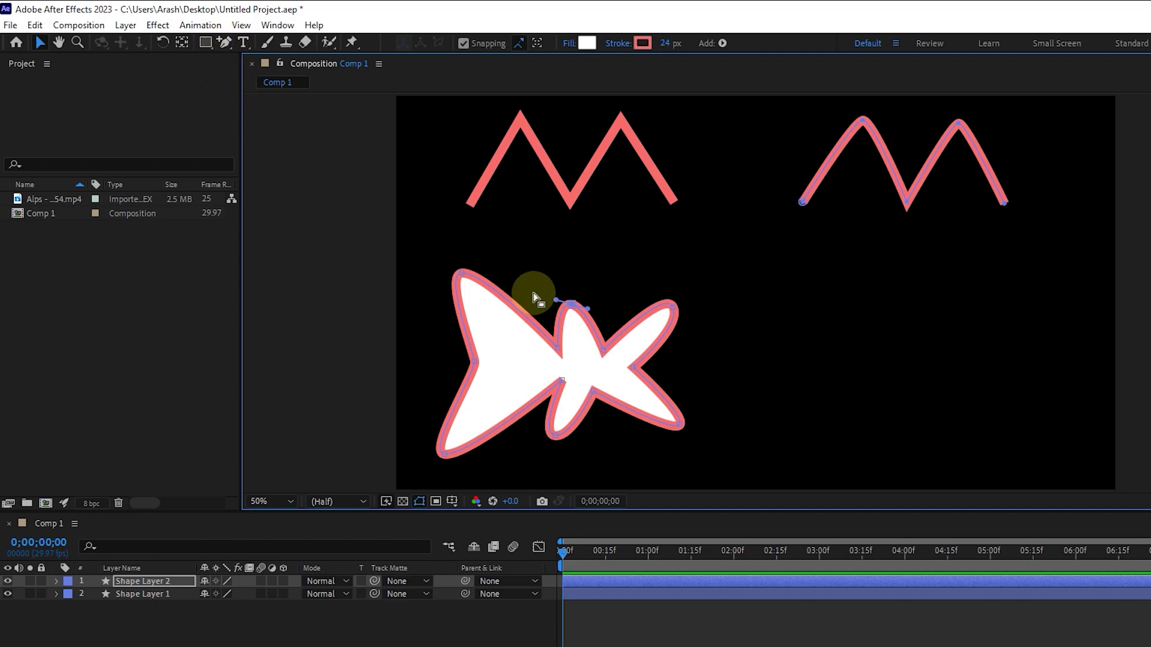
Add a vertex on the star's lower-left edge and pull it upward.
{"action": "left_click", "coordinate": [225, 42]}
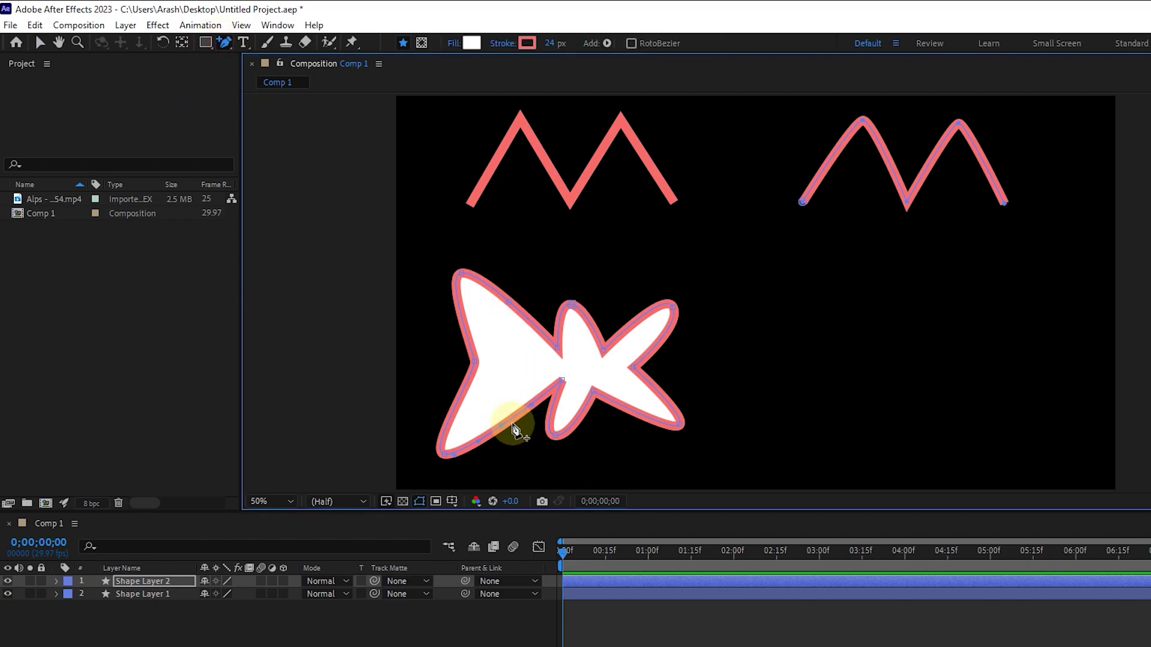
{"action": "left_click", "coordinate": [40, 42]}
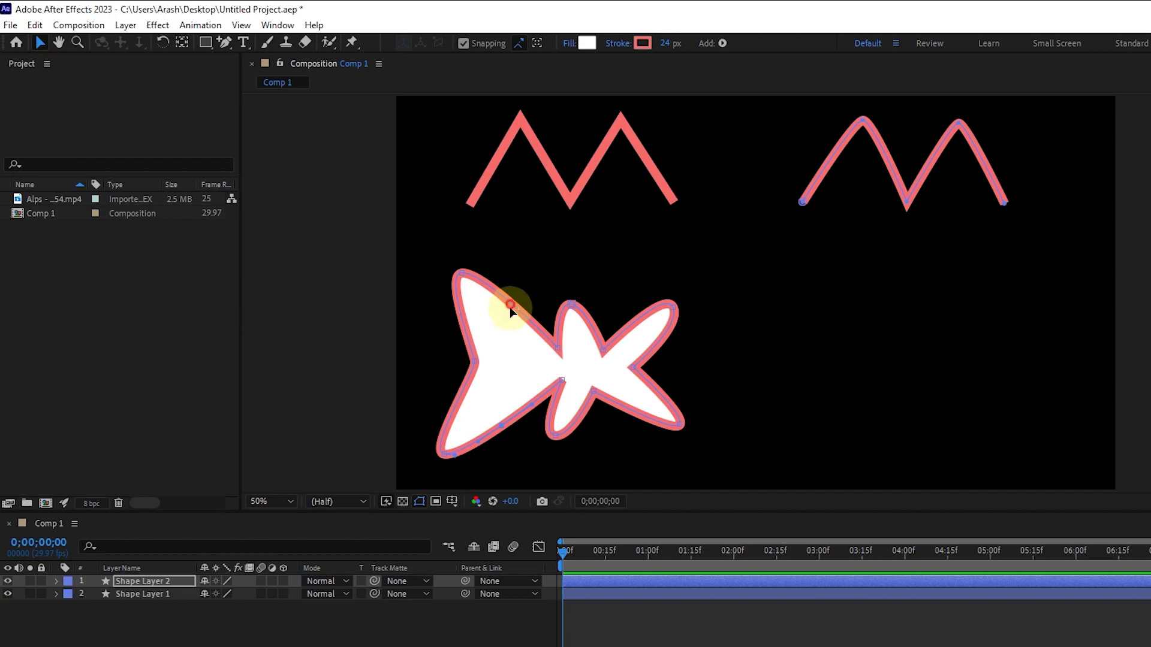
{"action": "left_click_drag", "start_coordinate": [506, 431], "coordinate": [480, 359]}
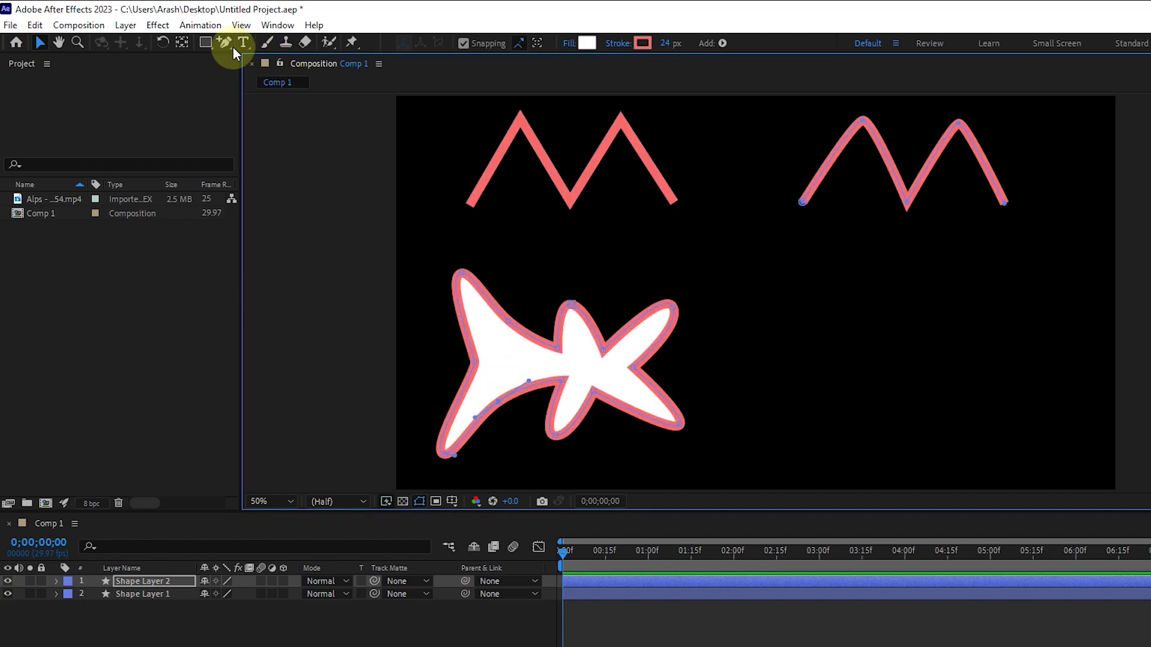
Delete the three added vertices on the star's lower-left edge with the Delete Vertex Tool.
{"action": "left_click_drag", "start_coordinate": [225, 42], "coordinate": [317, 77]}
{"action": "left_click_drag", "start_coordinate": [229, 42], "coordinate": [255, 70]}
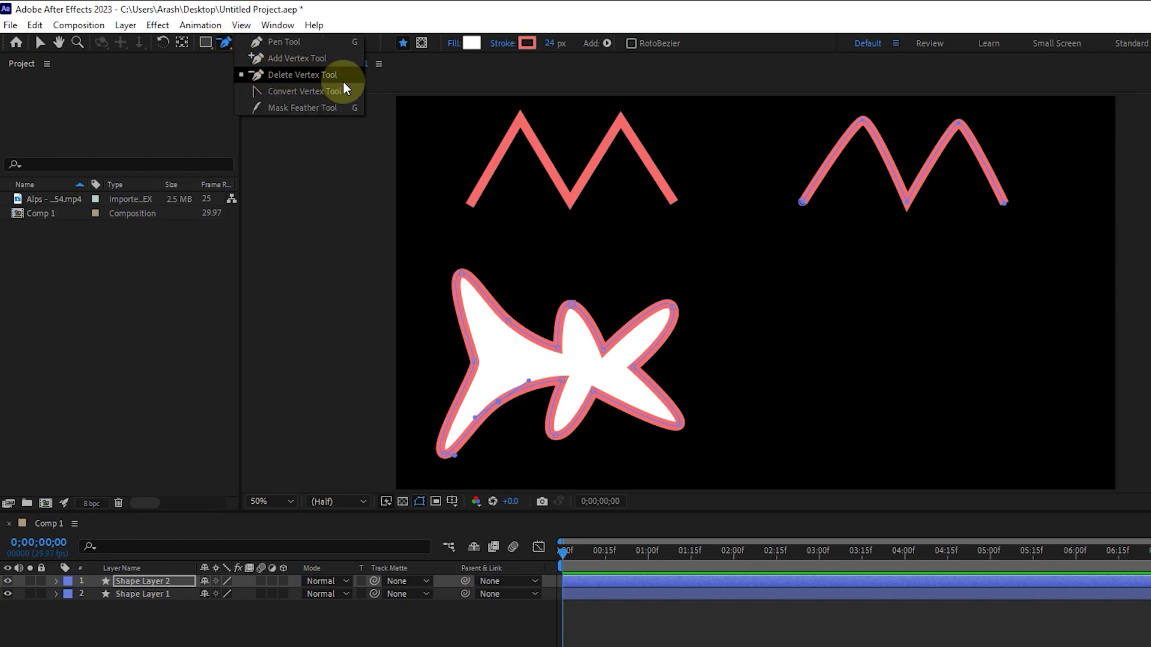
{"action": "left_click_drag", "start_coordinate": [344, 84], "coordinate": [343, 75]}
{"action": "left_click", "coordinate": [508, 321]}
{"action": "left_click", "coordinate": [528, 382]}
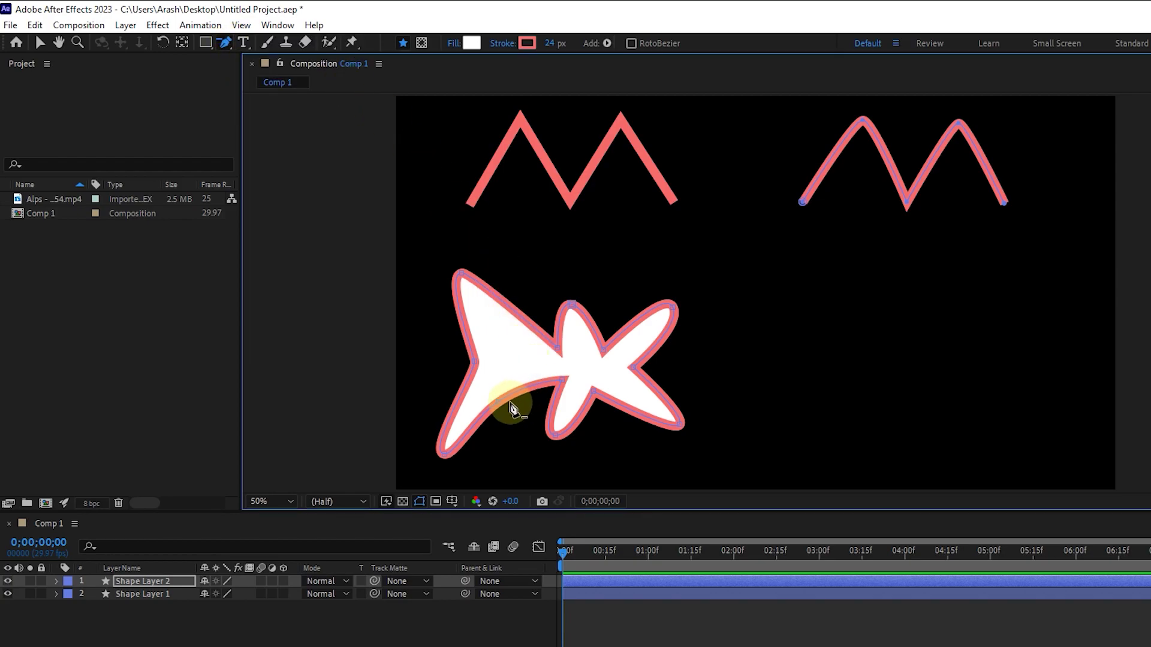
{"action": "left_click", "coordinate": [503, 401]}
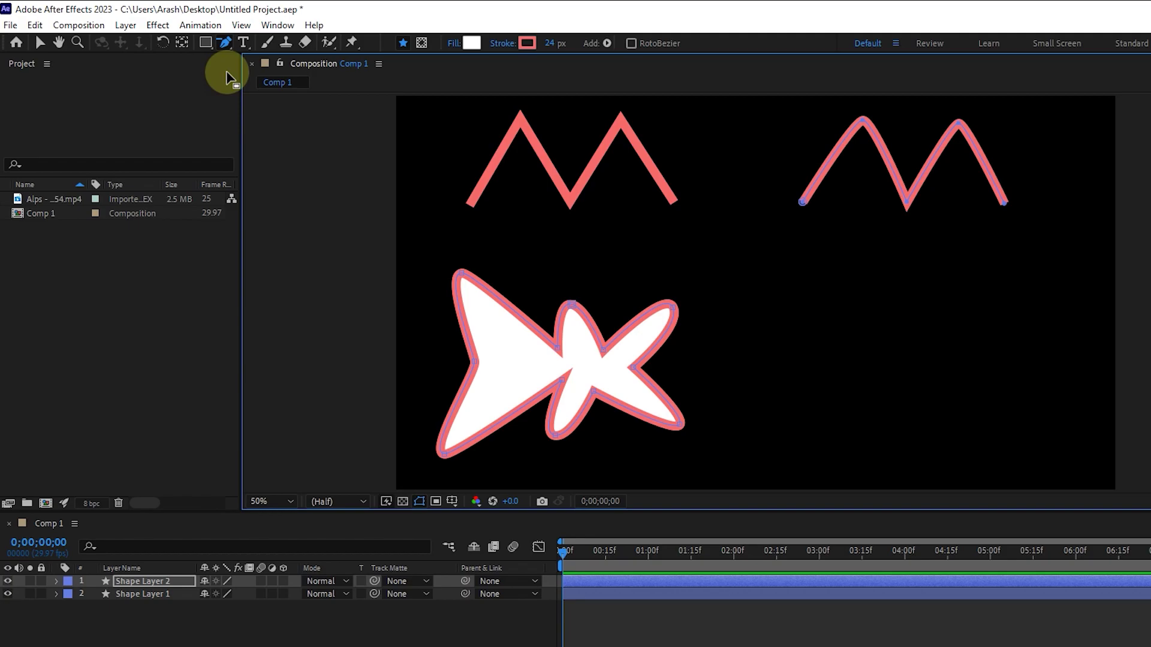
Draw a closed shape with a curved top edge and straight lower edges right of the star.
{"action": "left_click_drag", "start_coordinate": [226, 43], "coordinate": [263, 43]}
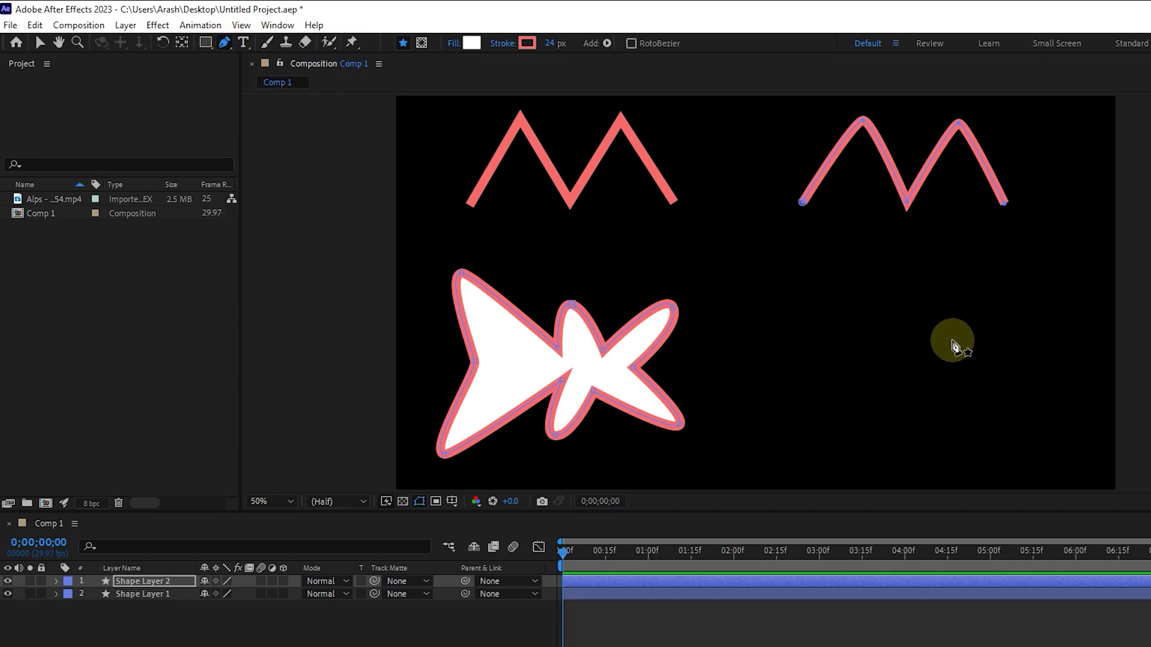
{"action": "left_click_drag", "start_coordinate": [953, 340], "coordinate": [851, 308]}
{"action": "left_click_drag", "start_coordinate": [779, 307], "coordinate": [772, 346]}
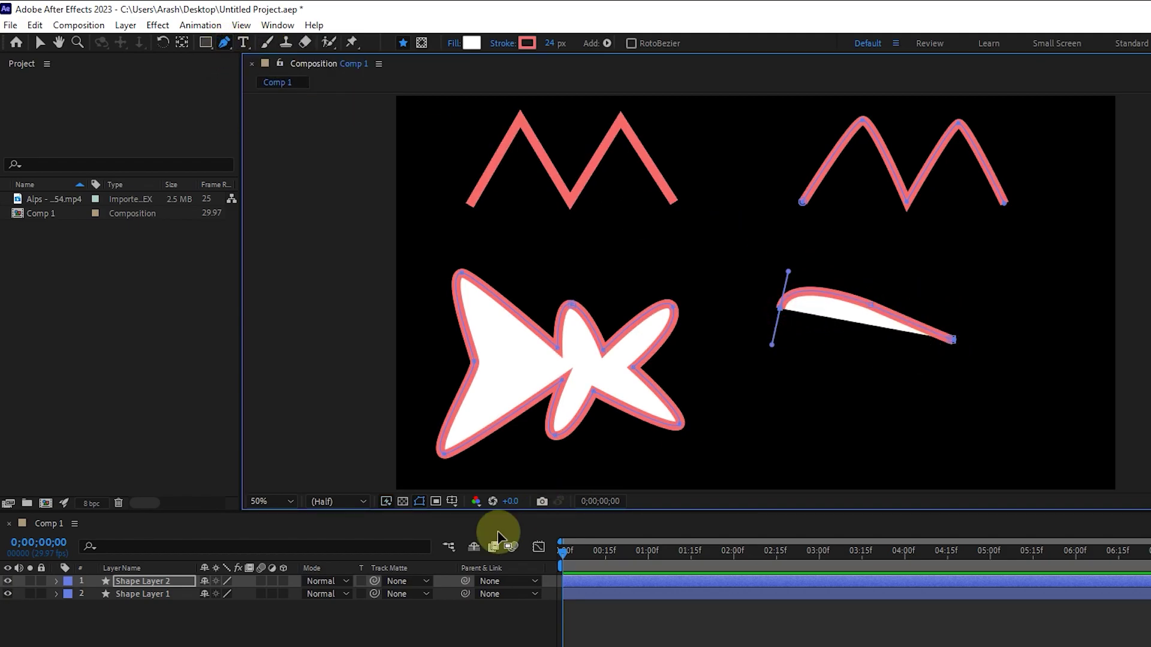
{"action": "left_click", "coordinate": [245, 613]}
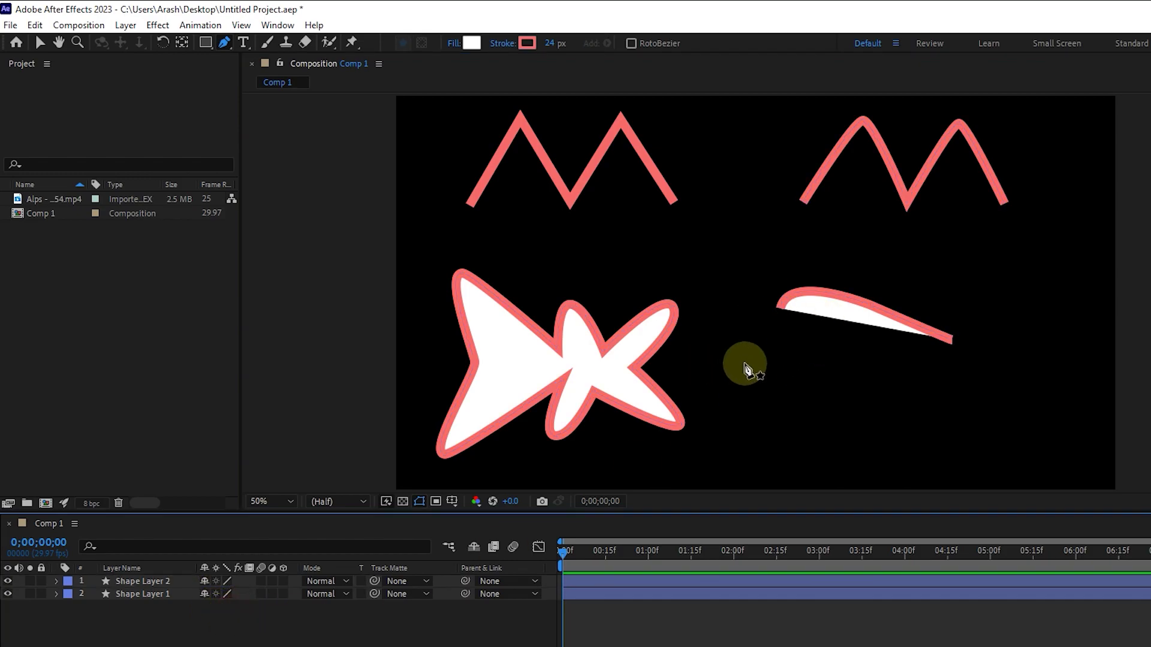
{"action": "left_click", "coordinate": [151, 581]}
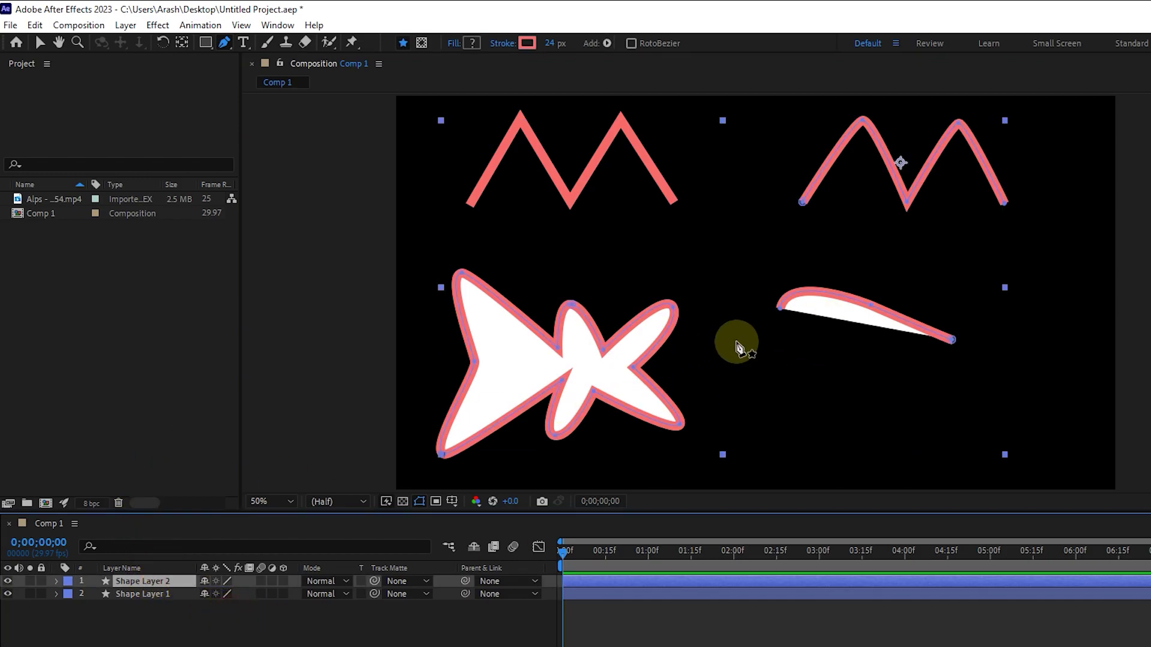
{"action": "left_click_drag", "start_coordinate": [781, 308], "coordinate": [772, 345]}
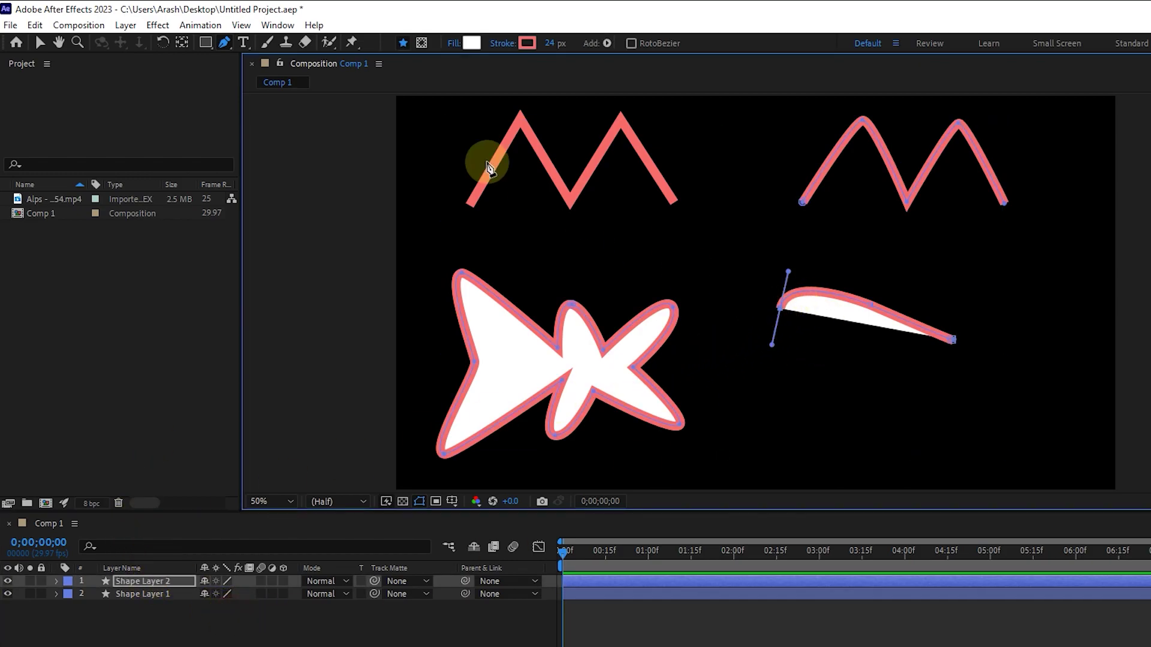
{"action": "left_click", "coordinate": [786, 367]}
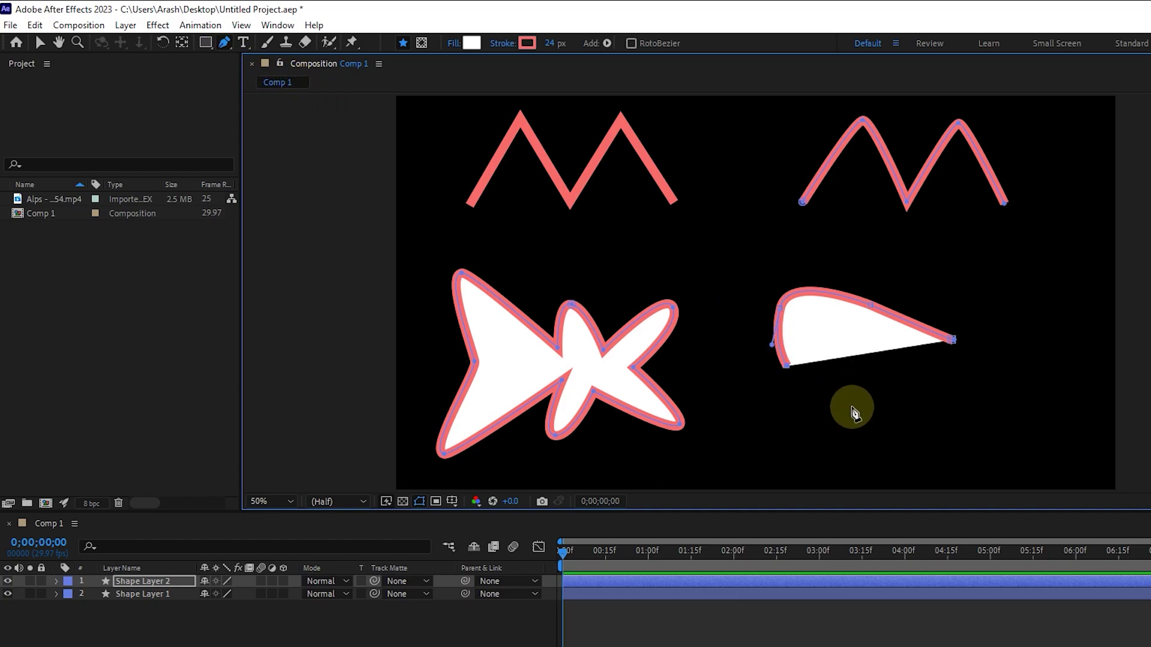
{"action": "left_click", "coordinate": [879, 433]}
{"action": "left_click", "coordinate": [952, 407]}
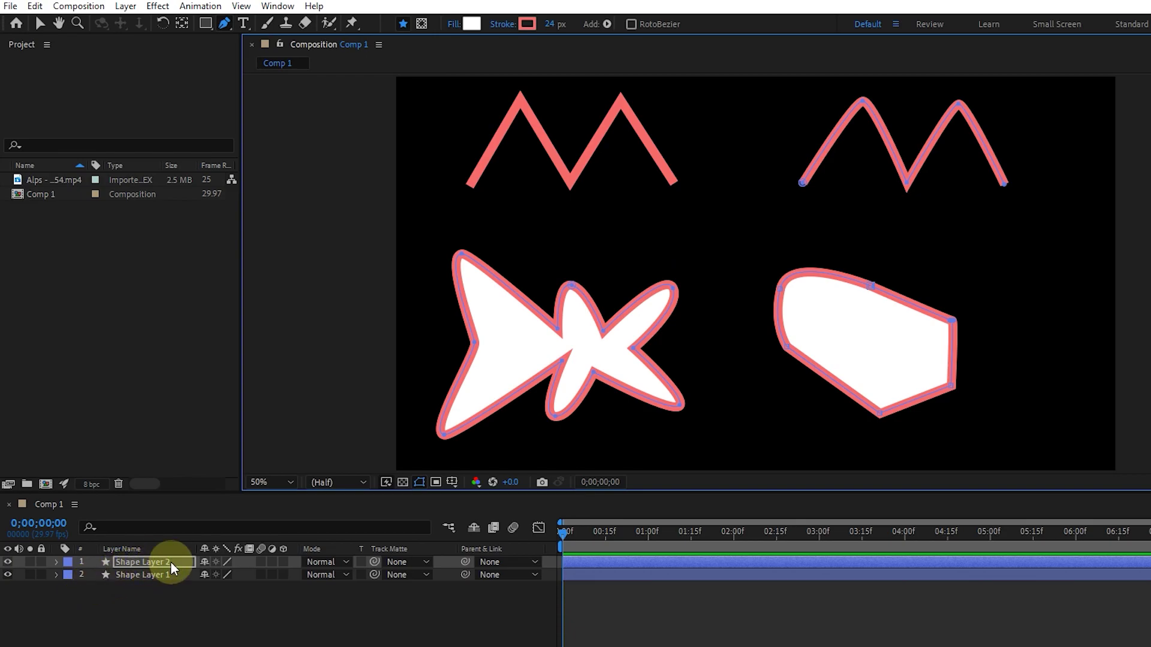
Box-select the new right-hand shape and delete it.
{"action": "left_click", "coordinate": [39, 23]}
{"action": "left_click_drag", "start_coordinate": [1026, 268], "coordinate": [755, 438]}
{"action": "key", "text": "Delete"}
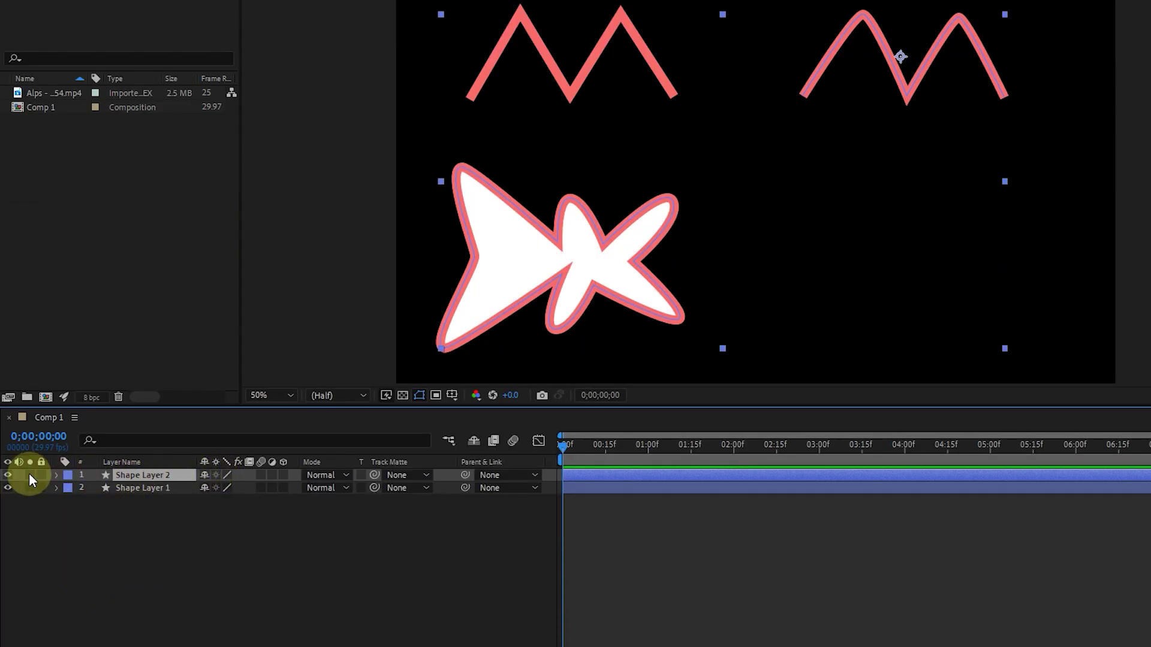
Set Shape Layer 2's Shape 1 Stroke 1 colour to blue (6CA7F7).
{"action": "left_click", "coordinate": [56, 476]}
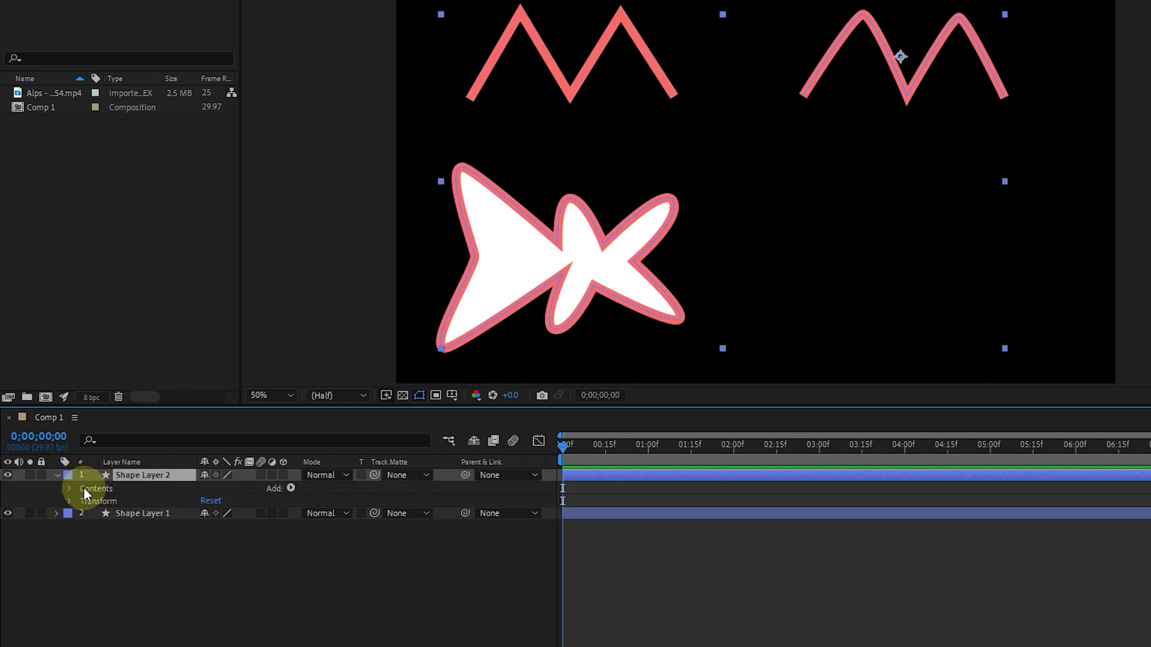
{"action": "left_click", "coordinate": [57, 513]}
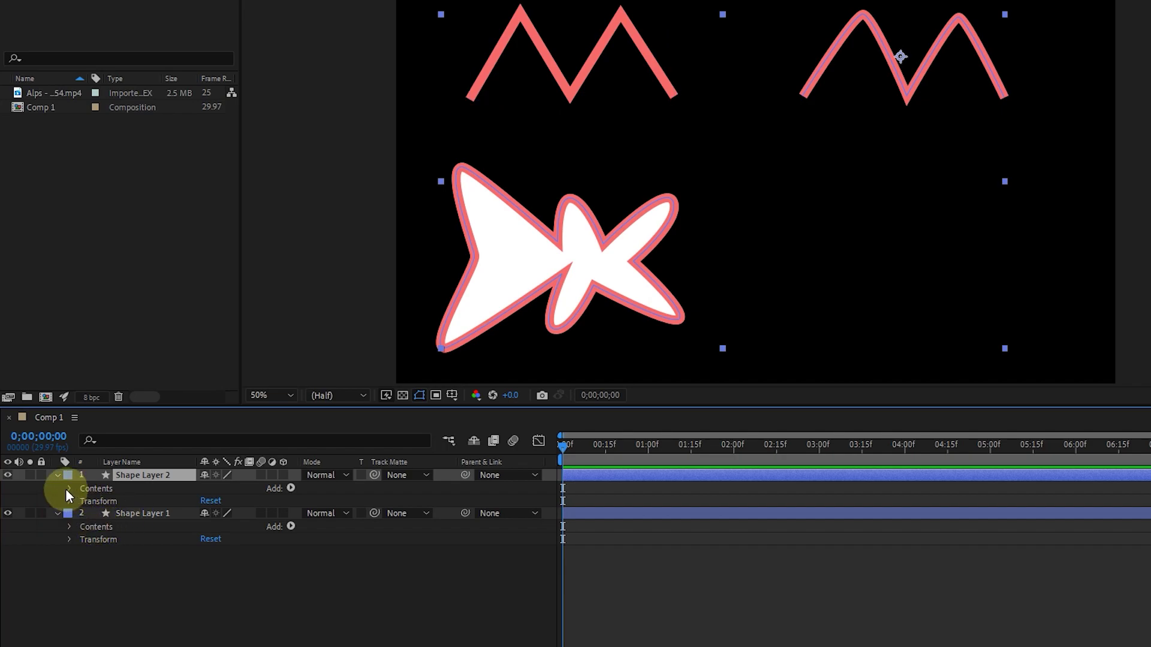
{"action": "left_click", "coordinate": [68, 489]}
{"action": "left_click", "coordinate": [107, 513]}
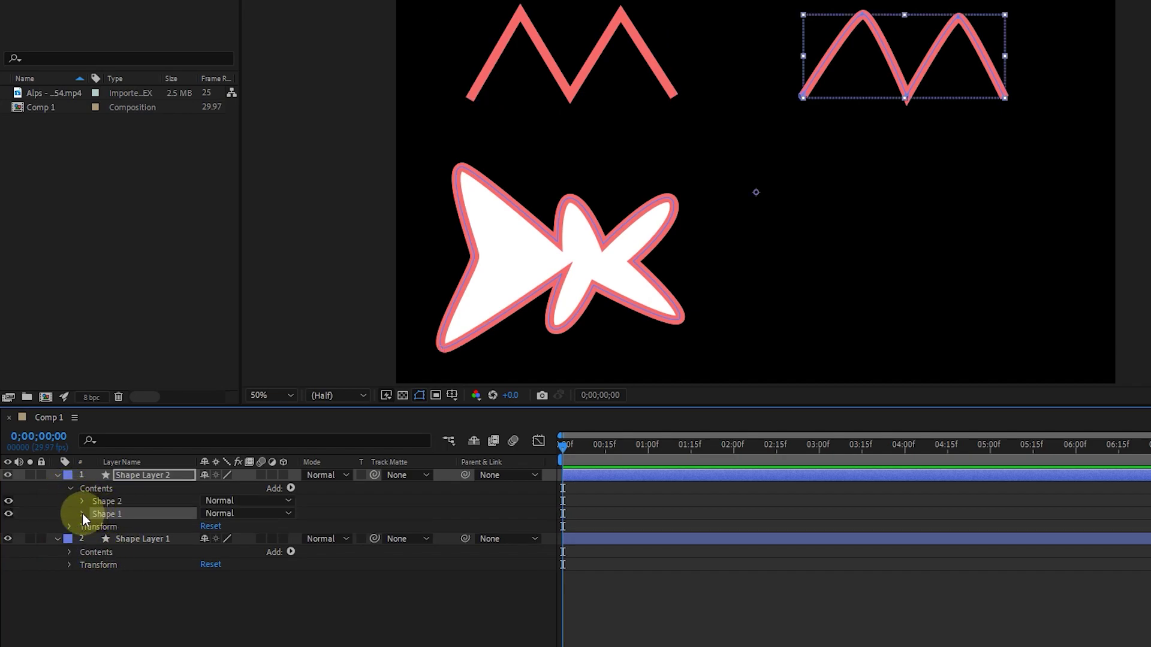
{"action": "left_click", "coordinate": [82, 514]}
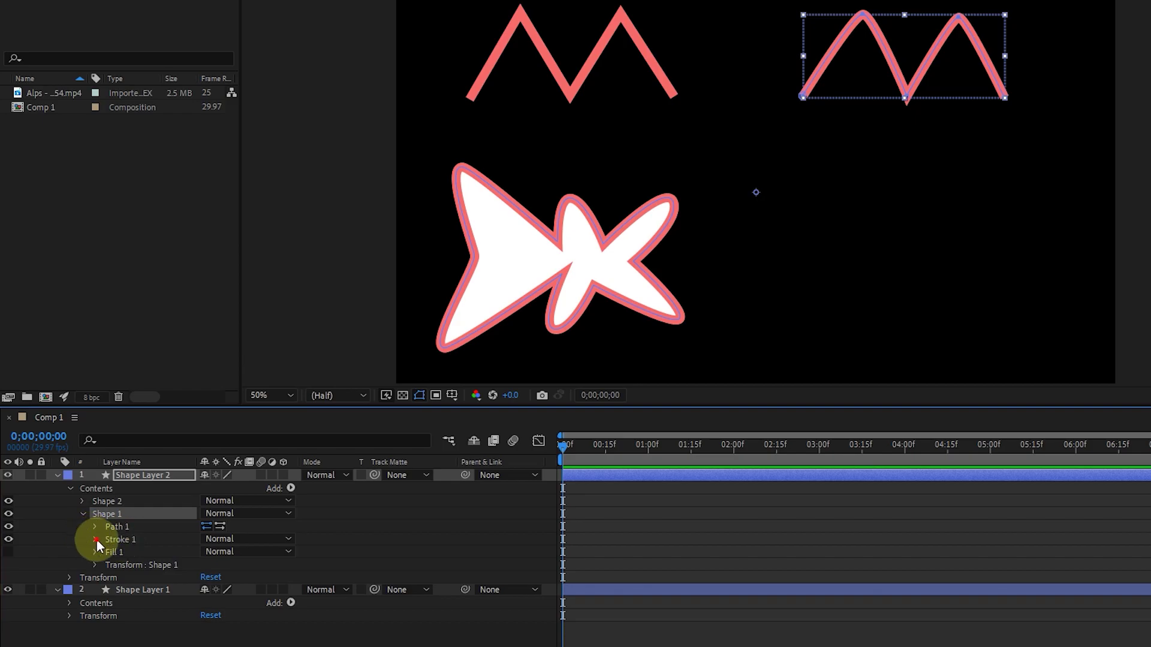
{"action": "left_click", "coordinate": [96, 539]}
{"action": "left_click", "coordinate": [209, 565]}
{"action": "left_click", "coordinate": [842, 432]}
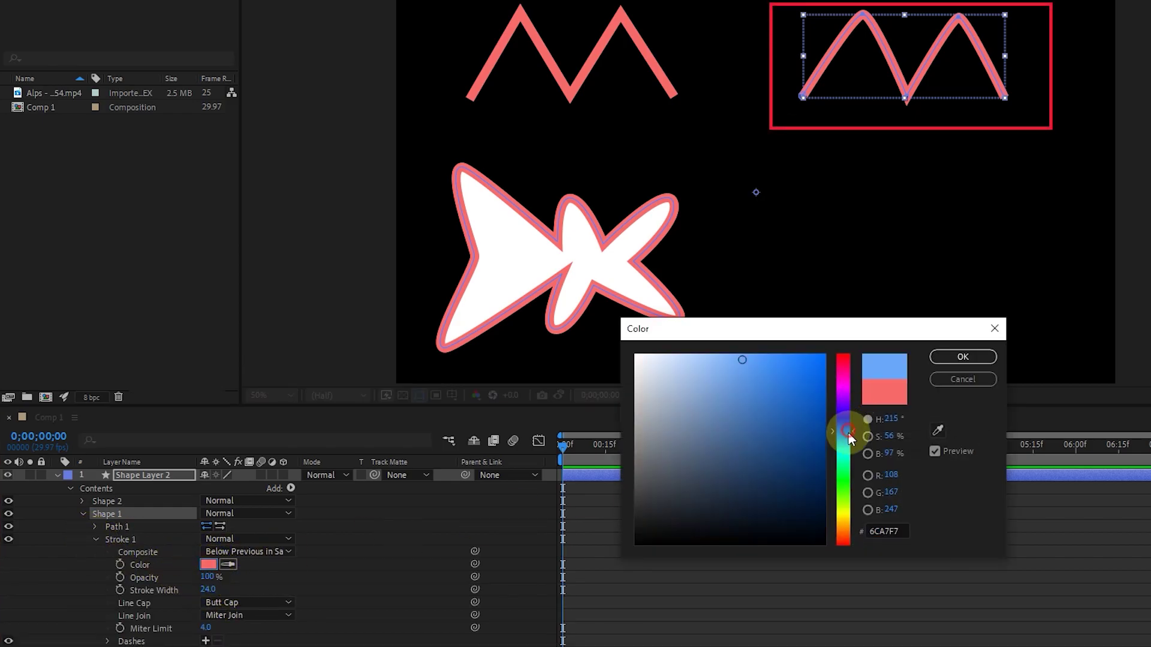
{"action": "left_click", "coordinate": [963, 362]}
Collapse Shape Layer 2's property tree and deselect the layer.
{"action": "left_click", "coordinate": [82, 514]}
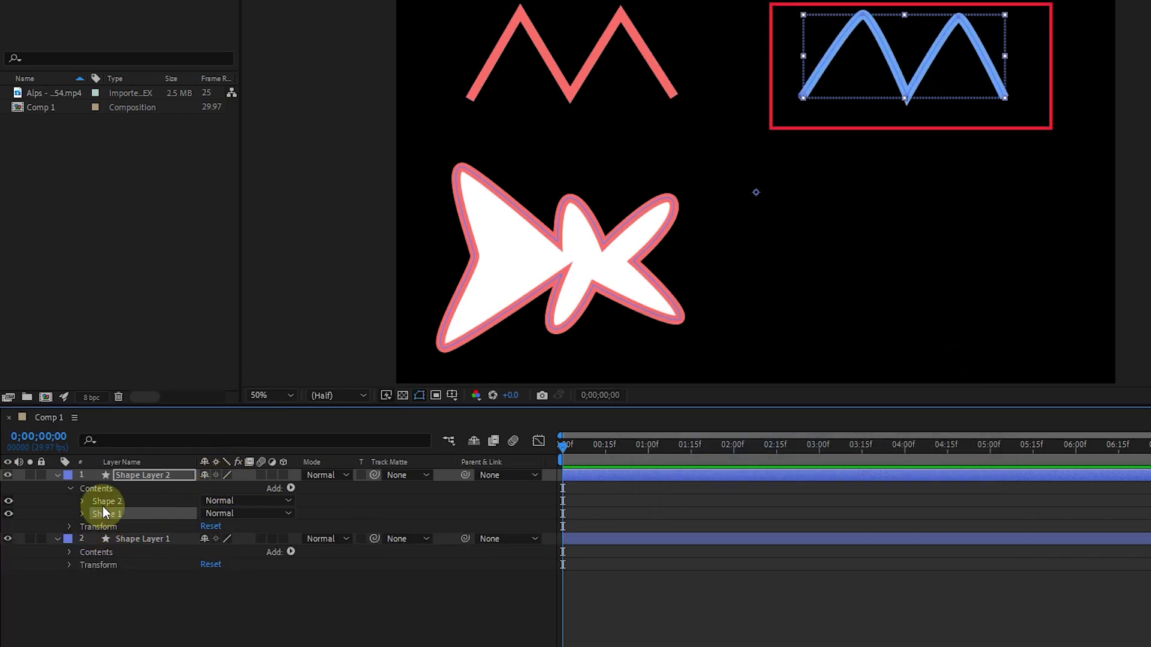
{"action": "left_click", "coordinate": [84, 514]}
{"action": "left_click", "coordinate": [85, 514]}
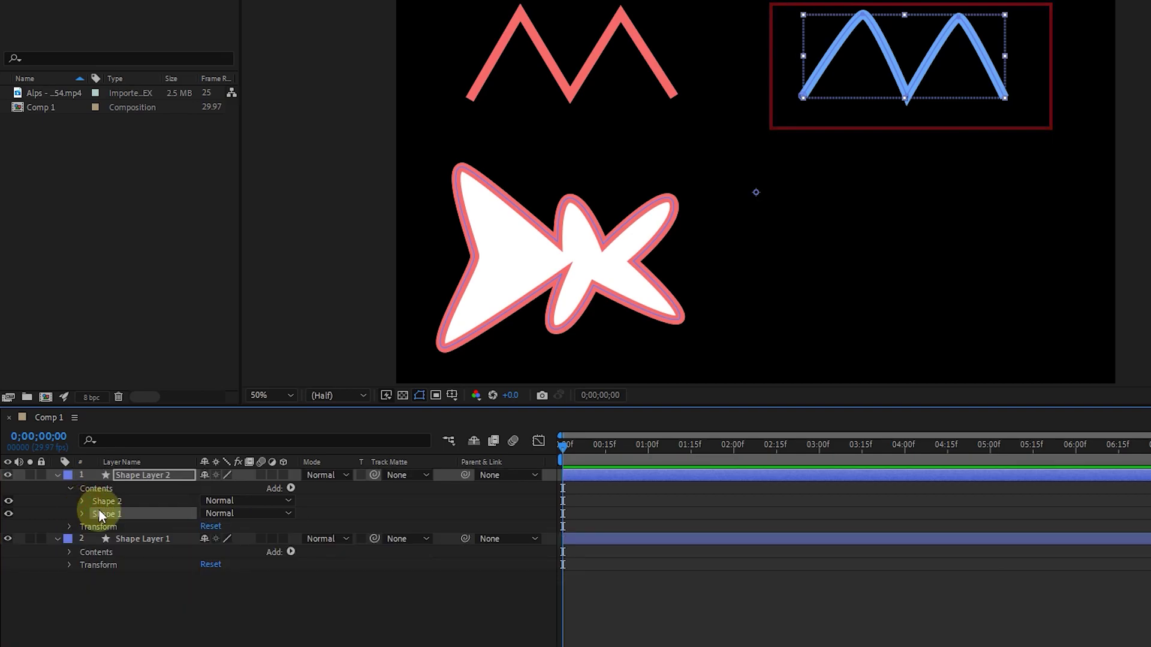
{"action": "left_click", "coordinate": [69, 489]}
{"action": "left_click", "coordinate": [57, 476]}
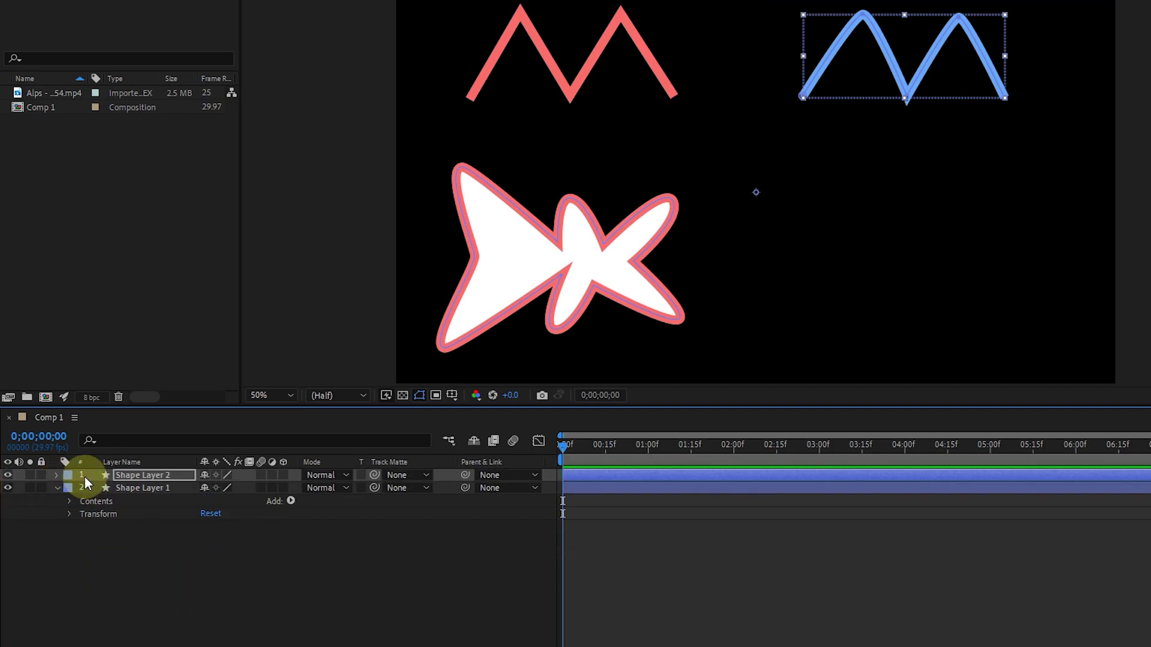
{"action": "left_click", "coordinate": [164, 551]}
Draw a rectangle at the lower right with magenta DD68FF fill and 0 px stroke.
{"action": "left_click", "coordinate": [205, 41]}
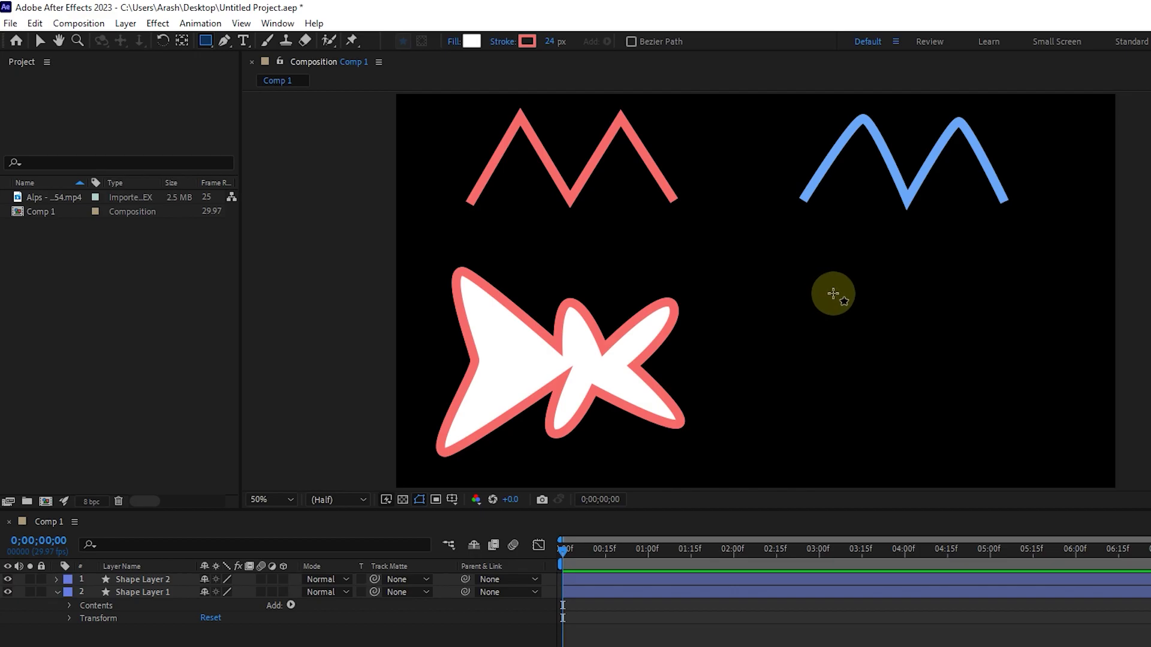
{"action": "left_click_drag", "start_coordinate": [830, 296], "coordinate": [958, 431]}
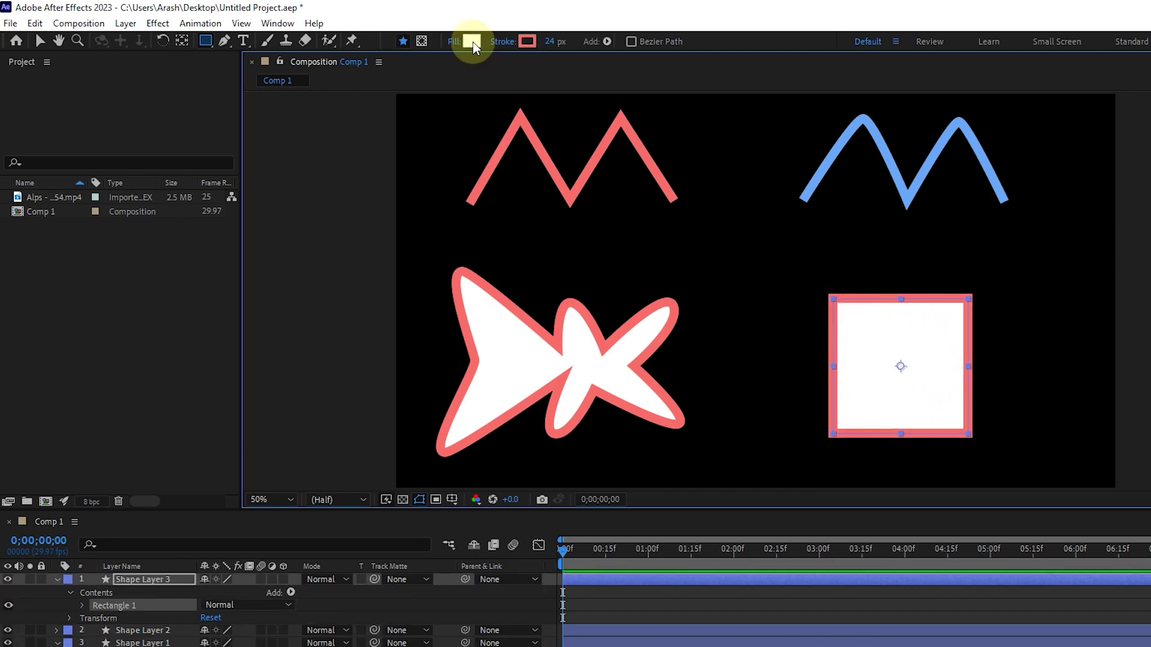
{"action": "left_click", "coordinate": [472, 41]}
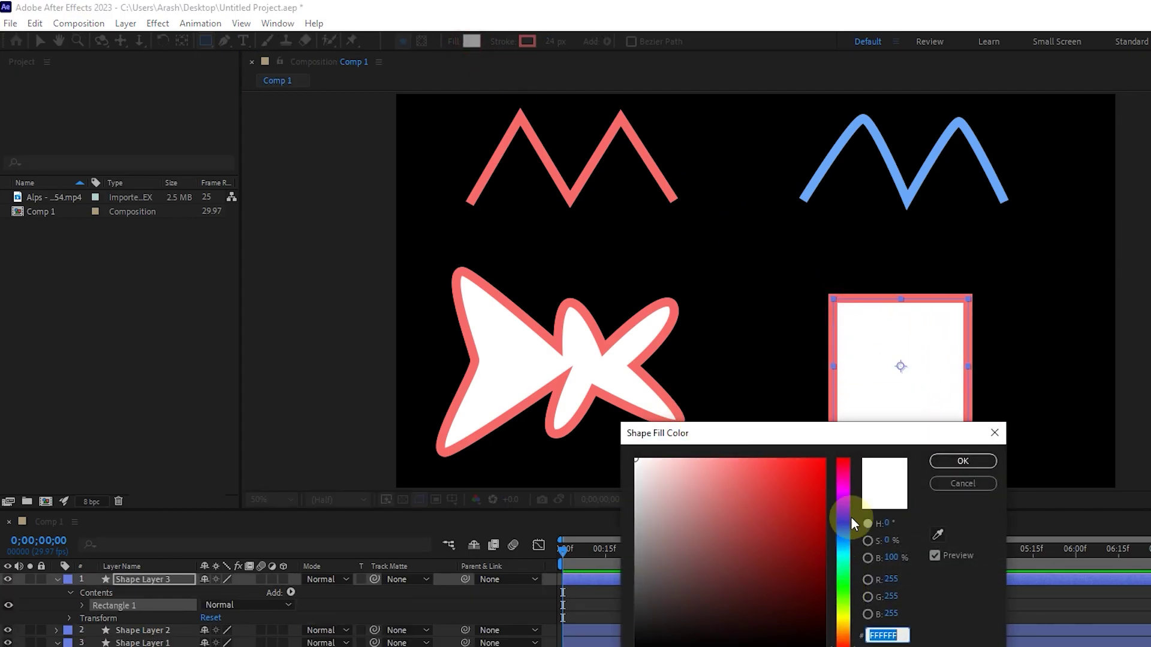
{"action": "left_click", "coordinate": [846, 498]}
{"action": "left_click", "coordinate": [748, 459]}
{"action": "left_click", "coordinate": [945, 468]}
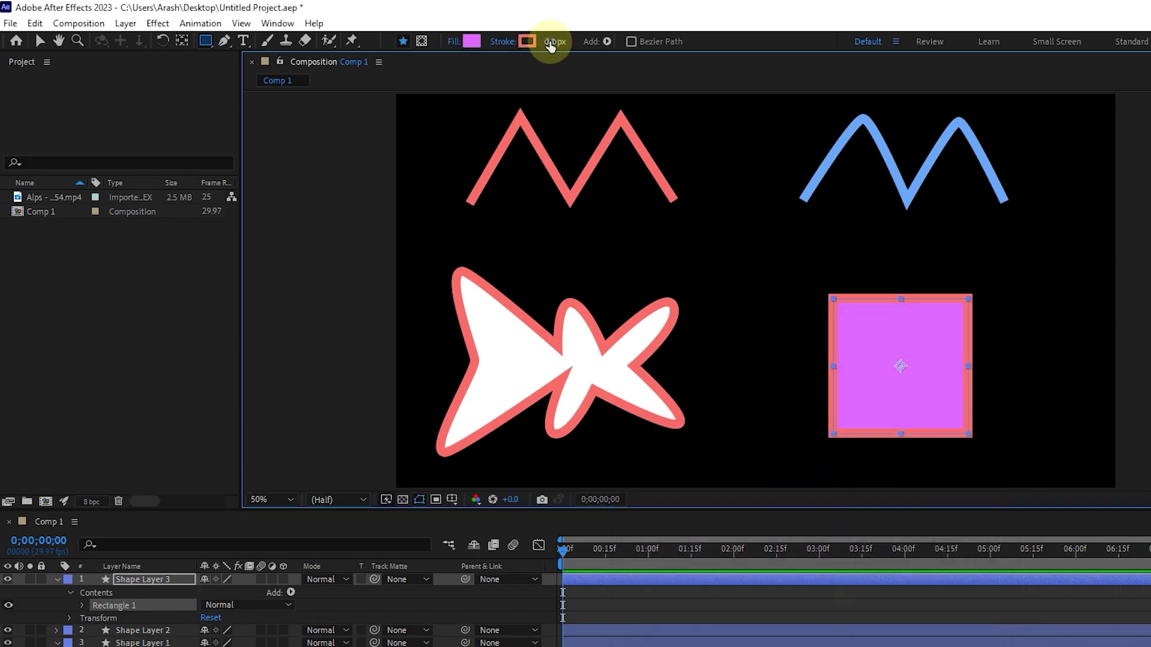
{"action": "left_click_drag", "start_coordinate": [545, 41], "coordinate": [488, 42]}
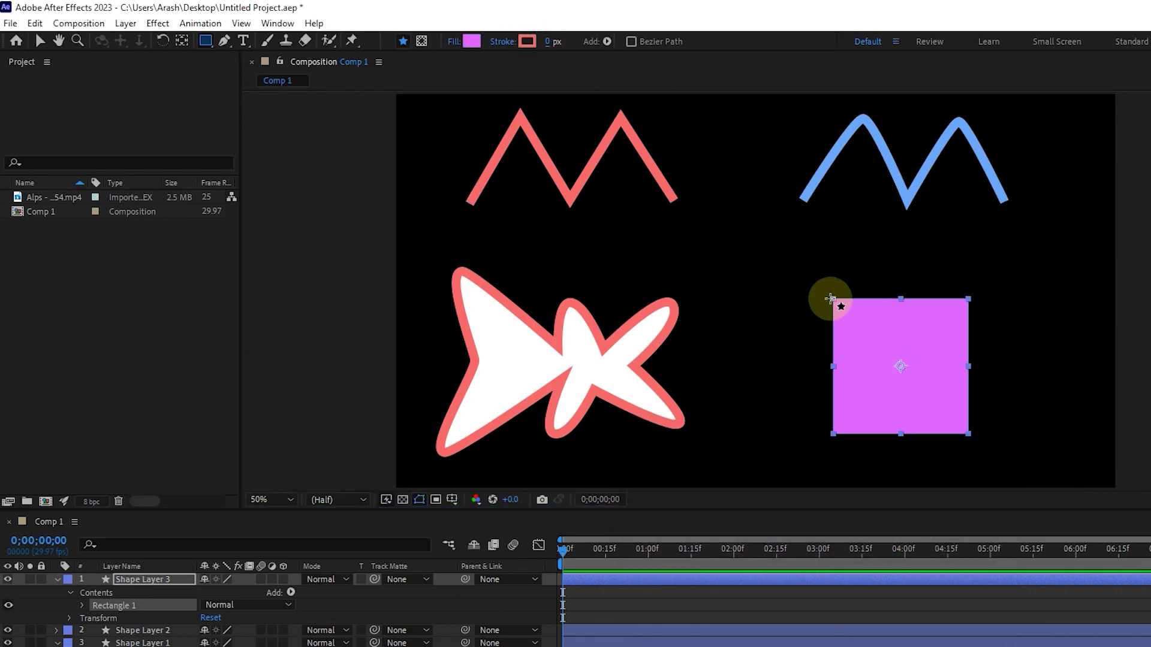
Resize the magenta square slightly smaller and convert Rectangle Path 1 to a Bezier path.
{"action": "left_click", "coordinate": [40, 41]}
{"action": "mouse_move", "coordinate": [834, 300]}
{"action": "left_mouse_down"}
{"action": "mouse_move", "coordinate": [840, 324]}
{"action": "mouse_move", "coordinate": [837, 306]}
{"action": "left_mouse_up"}
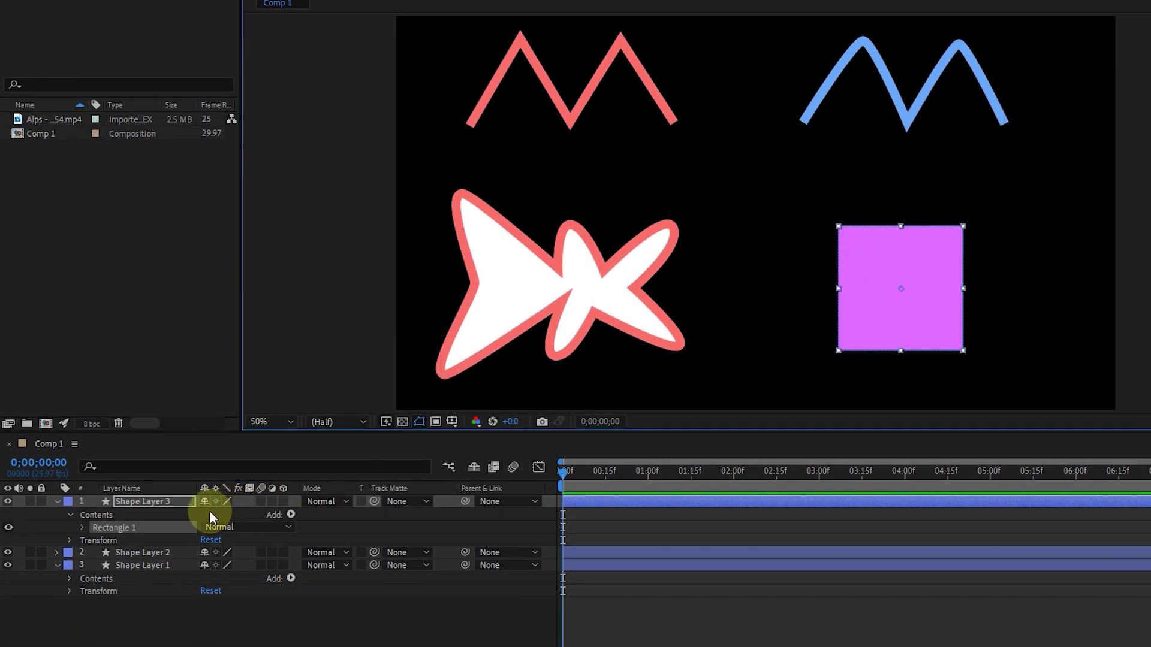
{"action": "left_click", "coordinate": [82, 528]}
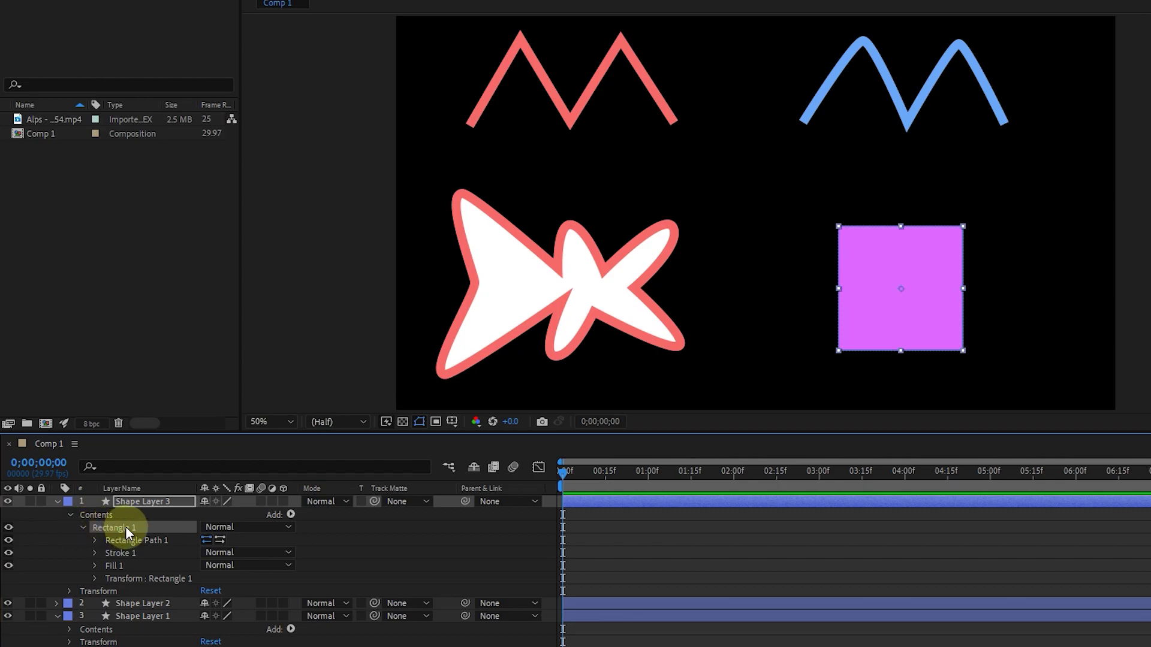
{"action": "right_click", "coordinate": [137, 539]}
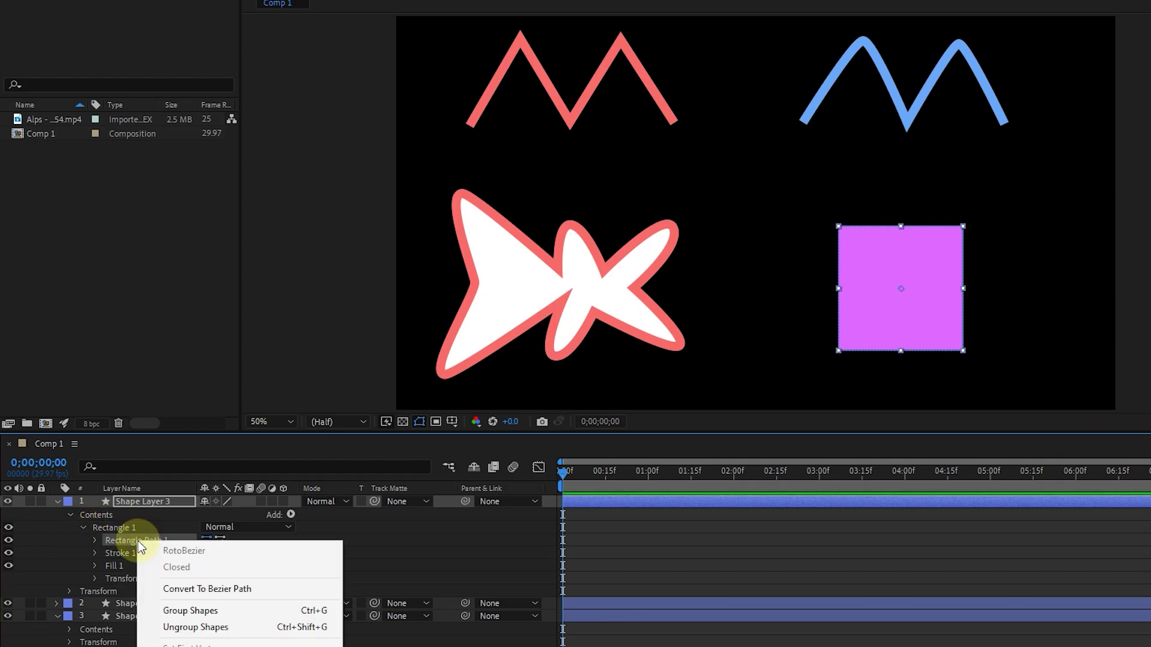
{"action": "left_click", "coordinate": [246, 588]}
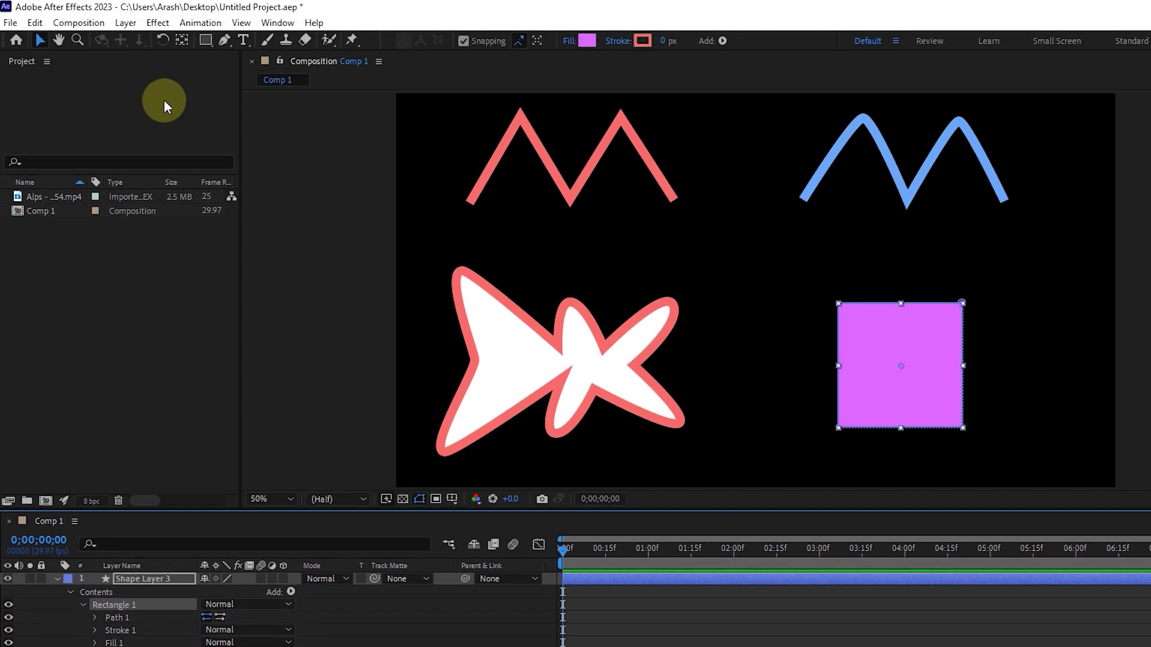
Drag the magenta square's corner vertices apart to skew it into a slanted quadrilateral.
{"action": "left_click", "coordinate": [225, 39]}
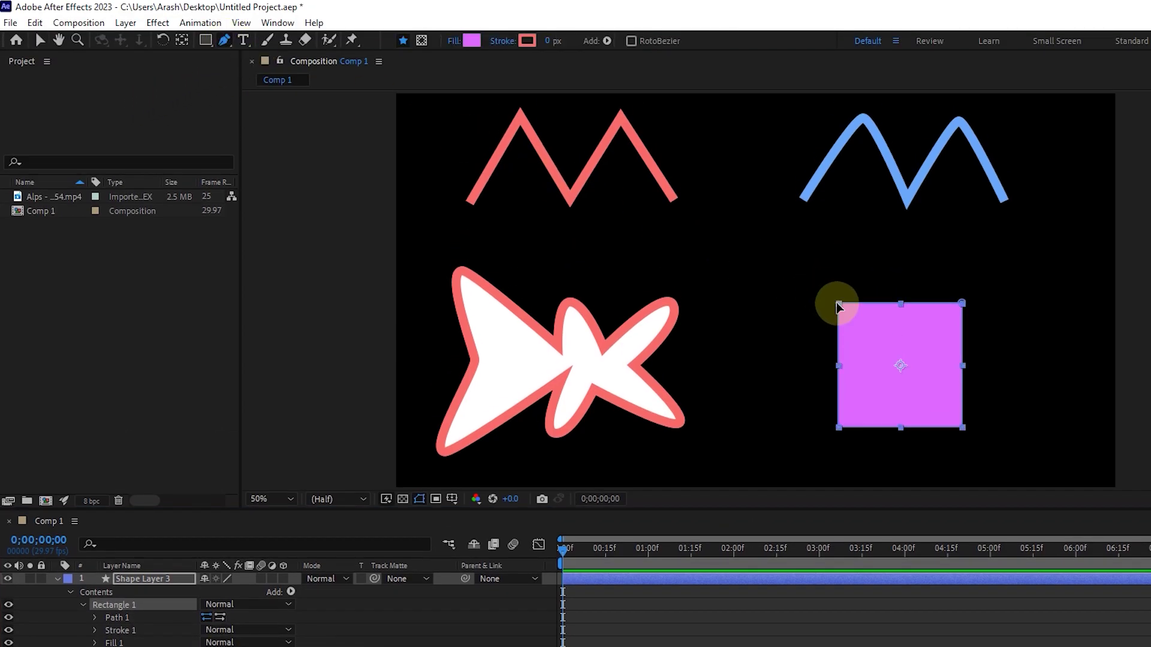
{"action": "left_click_drag", "start_coordinate": [840, 306], "coordinate": [883, 351]}
{"action": "left_click_drag", "start_coordinate": [926, 403], "coordinate": [825, 322]}
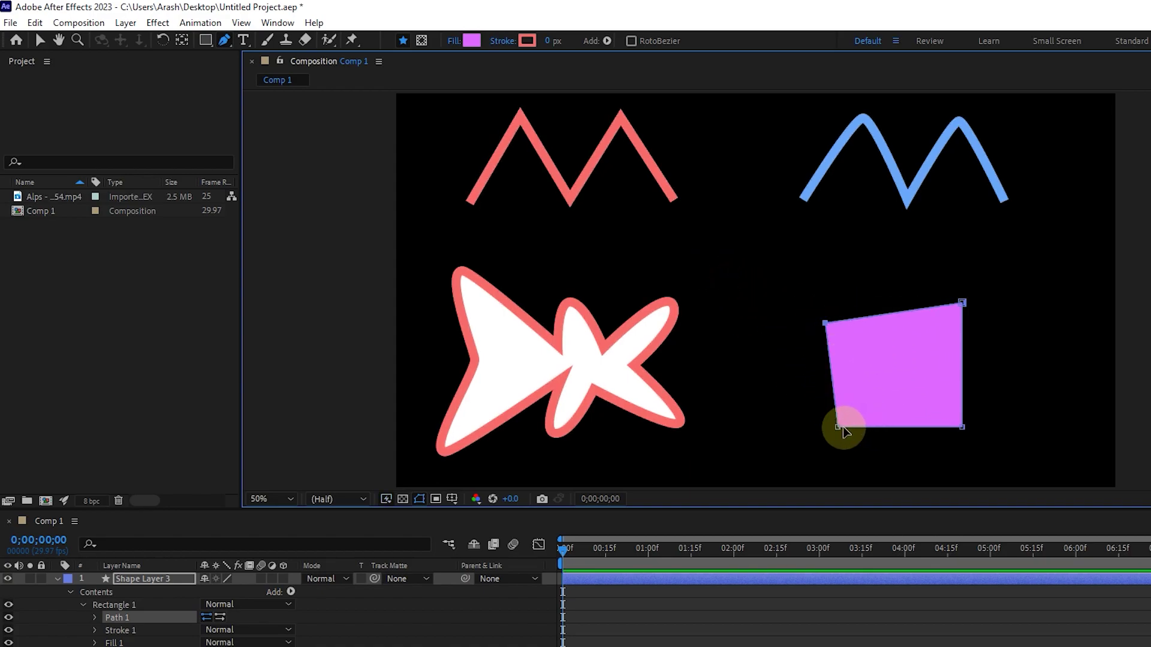
{"action": "left_click_drag", "start_coordinate": [839, 428], "coordinate": [786, 443]}
{"action": "left_click_drag", "start_coordinate": [961, 303], "coordinate": [1003, 275]}
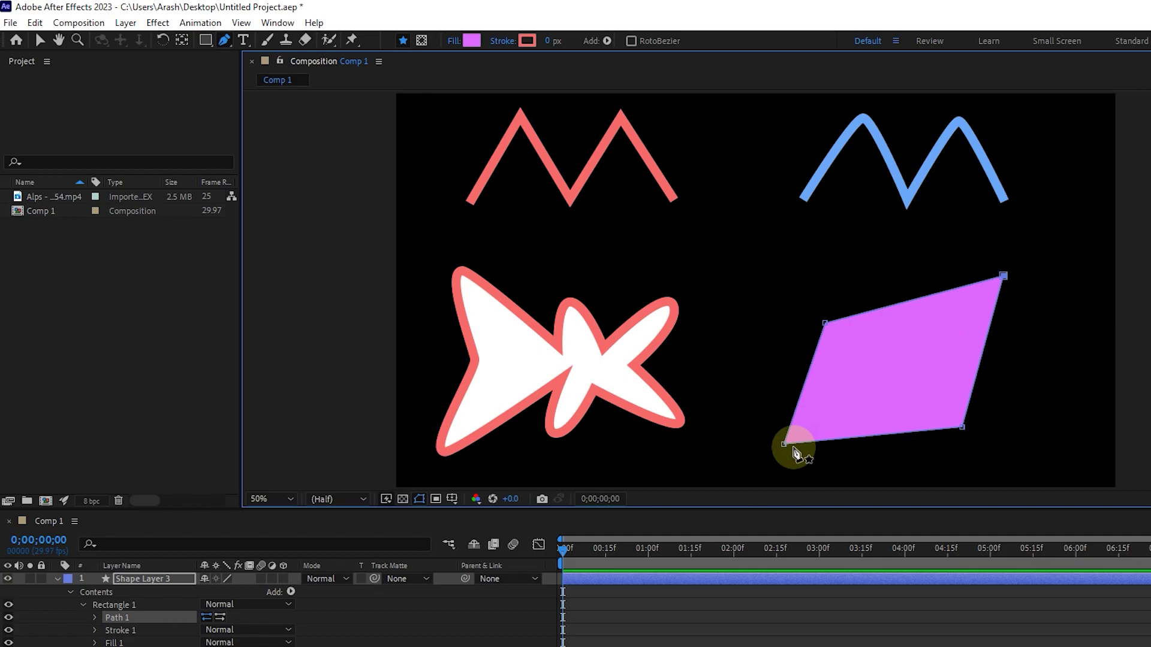
{"action": "left_click_drag", "start_coordinate": [785, 446], "coordinate": [801, 459]}
Collapse Shape Layer 3's properties and bring up the pen tools flyout.
{"action": "left_click", "coordinate": [74, 600]}
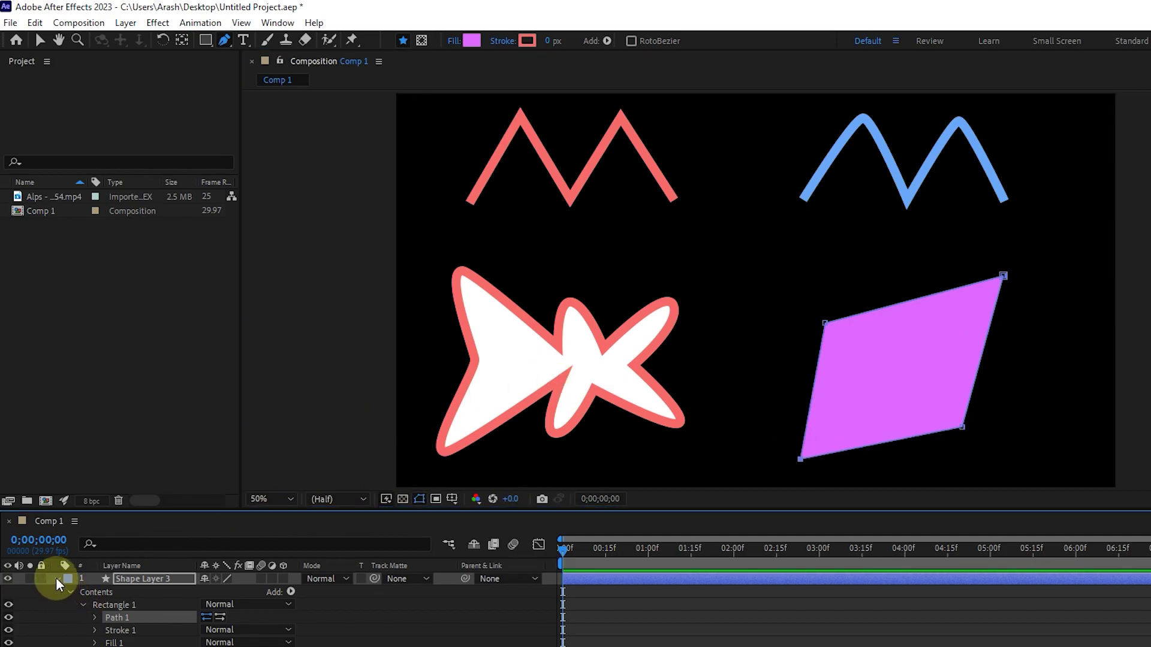
{"action": "left_click", "coordinate": [56, 578]}
{"action": "left_click", "coordinate": [223, 41]}
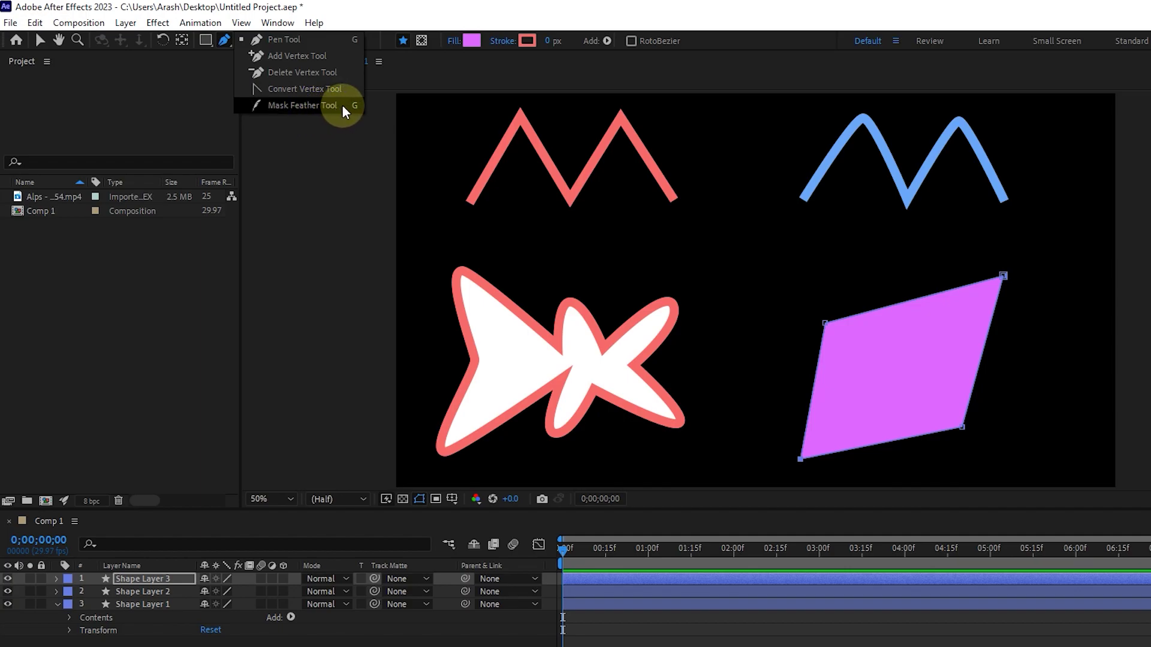
Delete all three shape layers and add the Alps mp4 footage to Comp 1.
{"action": "left_click", "coordinate": [310, 42]}
{"action": "left_click", "coordinate": [133, 579]}
{"action": "key", "text": "ctrl+a"}
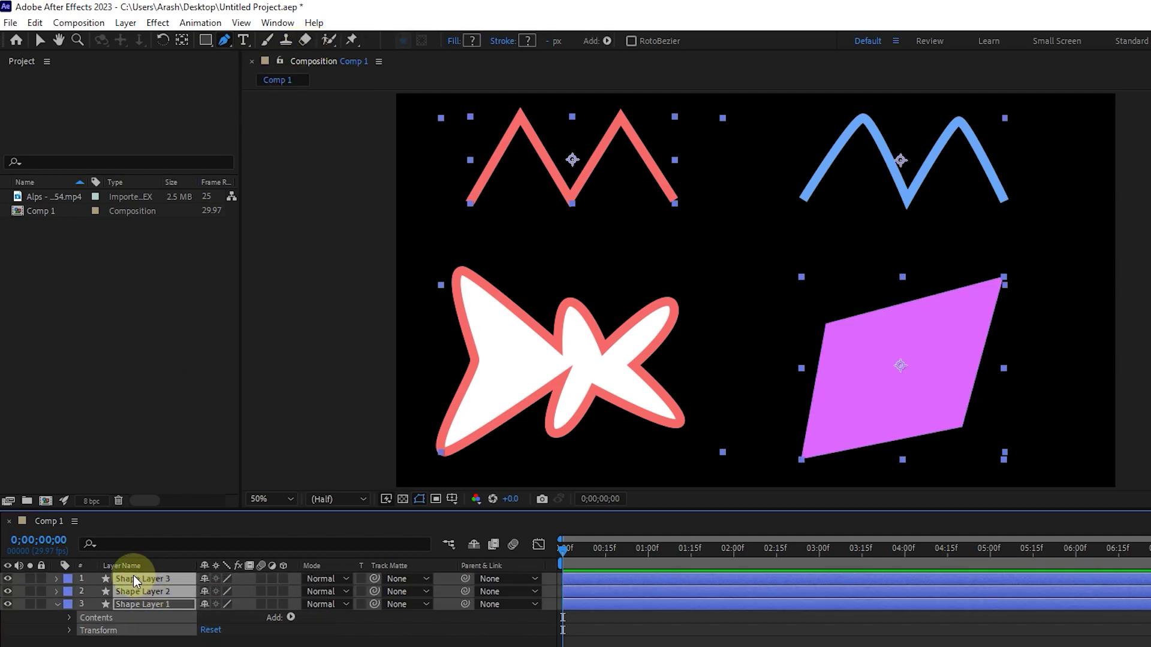
{"action": "key", "text": "Delete"}
{"action": "left_click_drag", "start_coordinate": [60, 198], "coordinate": [170, 640]}
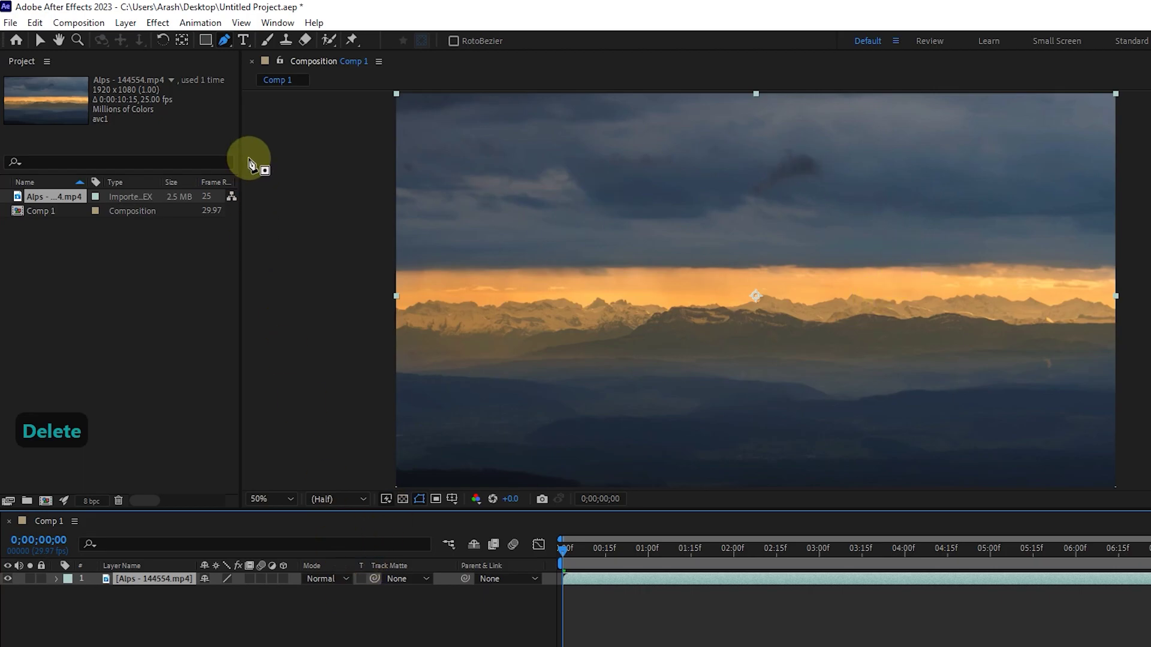
Draw a closed four-point pen mask around the mountain ridge on the Alps layer.
{"action": "key", "text": "shift+Up"}
{"action": "key", "text": "shift+Up"}
{"action": "key", "text": "shift+Up"}
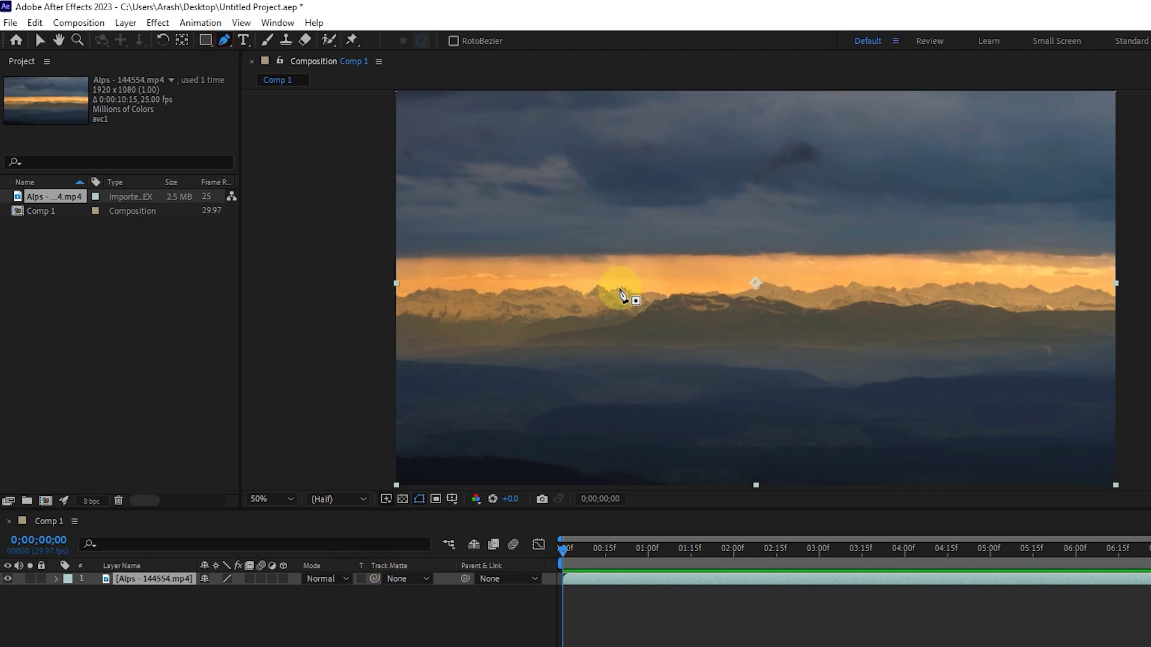
{"action": "left_click", "coordinate": [619, 289]}
{"action": "left_click", "coordinate": [796, 255]}
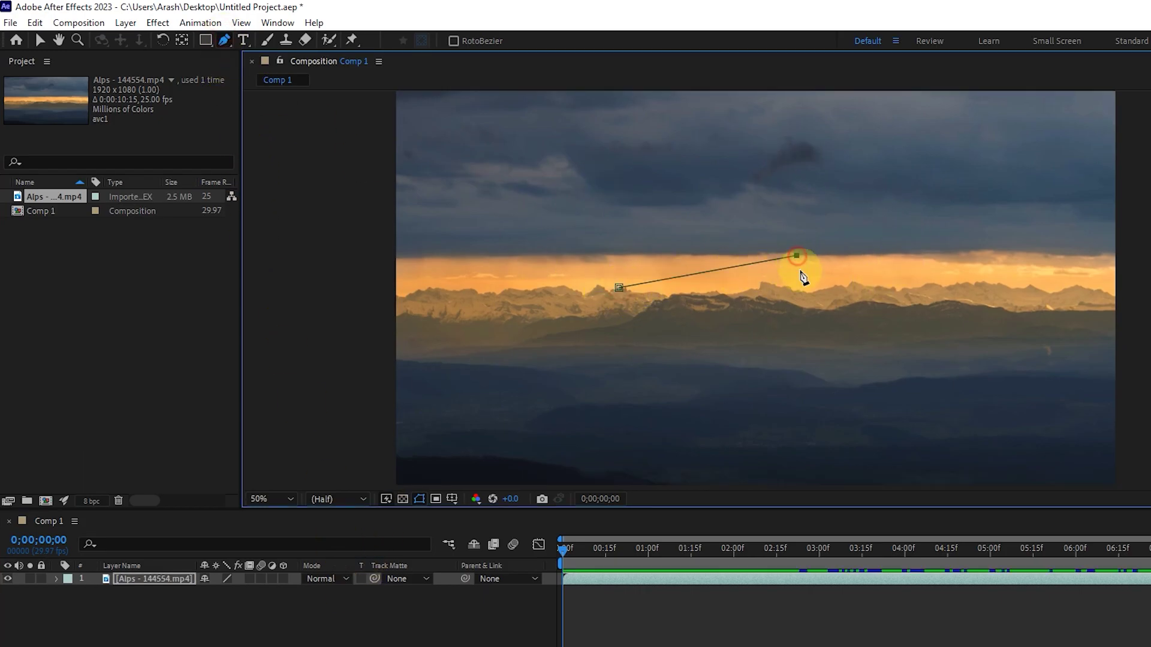
{"action": "left_click", "coordinate": [825, 343]}
{"action": "left_click", "coordinate": [635, 385]}
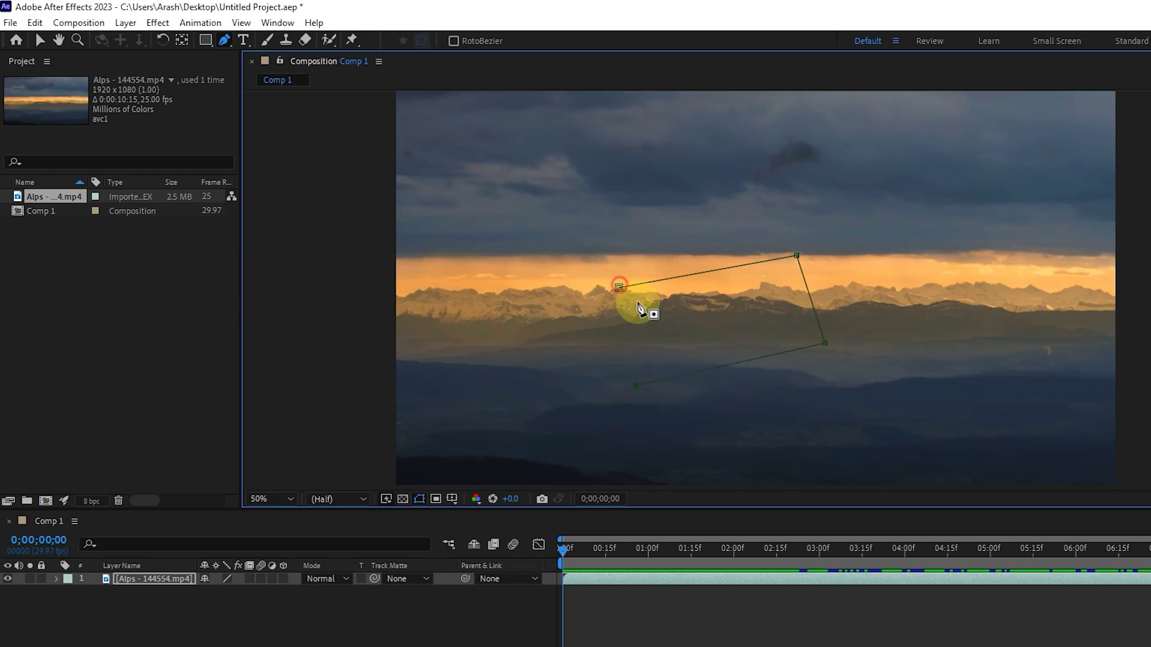
{"action": "left_click", "coordinate": [619, 288]}
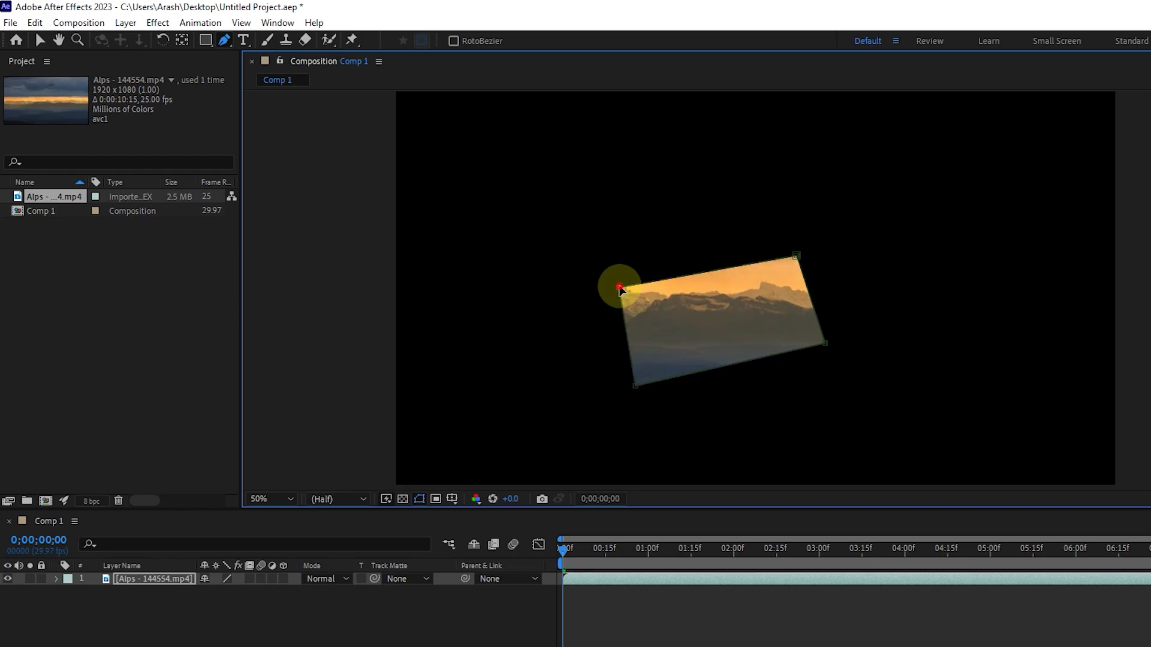
Move the mask's top-left, top-right and bottom-left corners outward to tilt the shape.
{"action": "left_click_drag", "start_coordinate": [619, 289], "coordinate": [597, 272]}
{"action": "left_click_drag", "start_coordinate": [797, 256], "coordinate": [807, 228]}
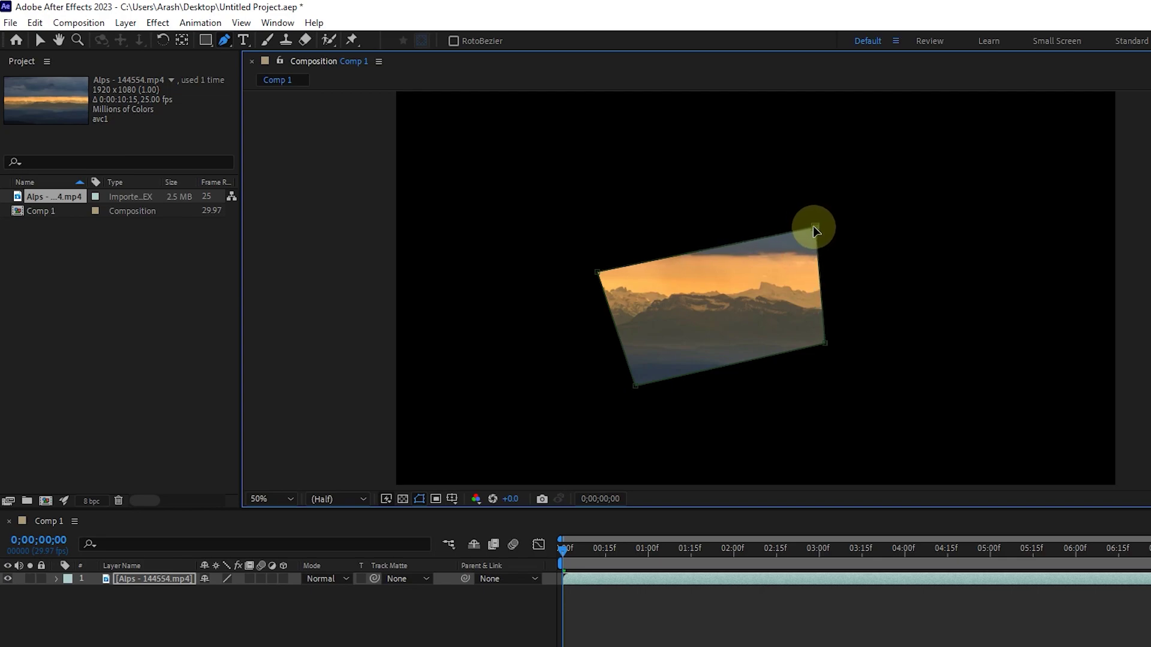
{"action": "left_click_drag", "start_coordinate": [635, 385], "coordinate": [611, 397]}
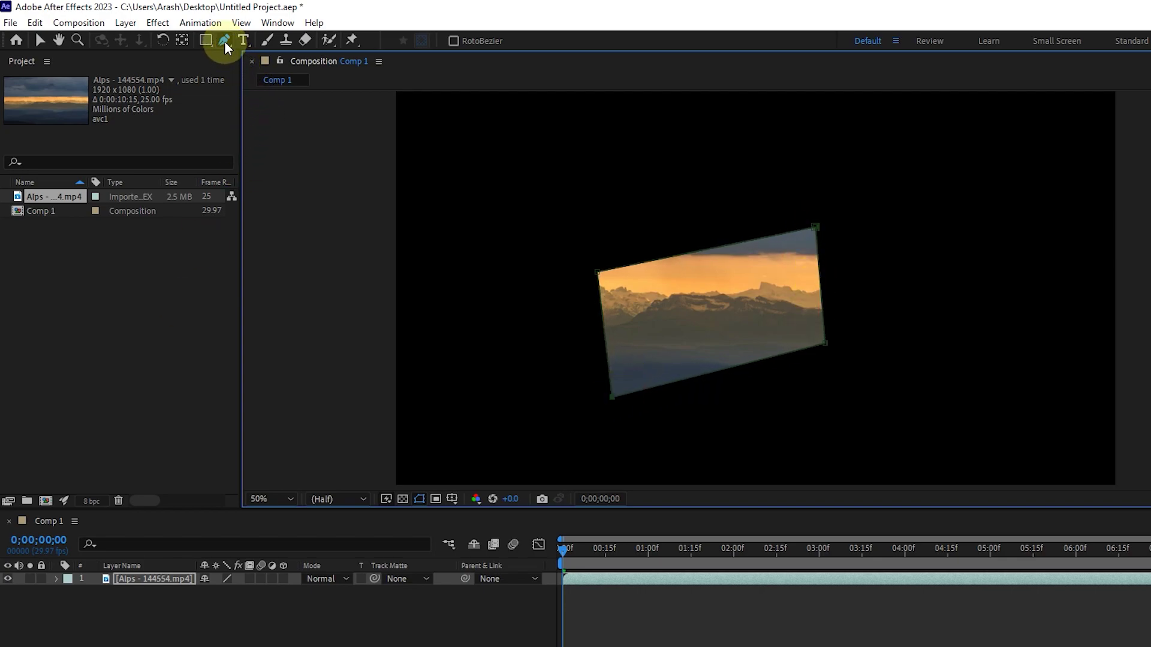
Feather the Alps mask outward from its bottom-left corner using the Mask Feather Tool.
{"action": "left_click_drag", "start_coordinate": [224, 40], "coordinate": [296, 104]}
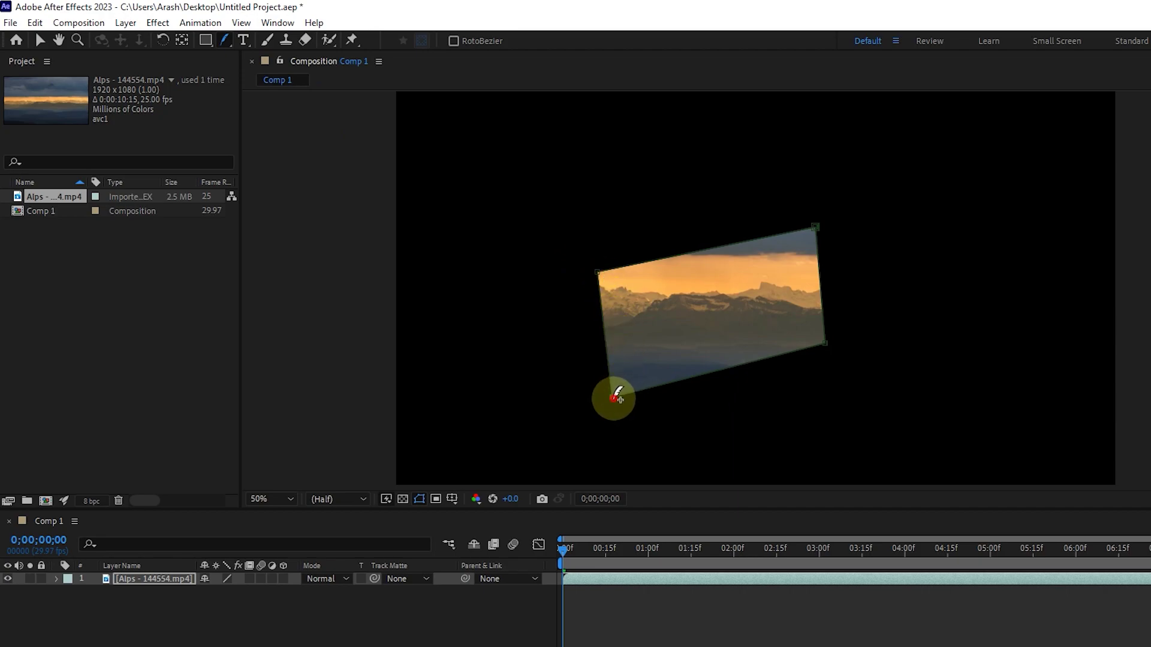
{"action": "left_click_drag", "start_coordinate": [615, 397], "coordinate": [564, 449]}
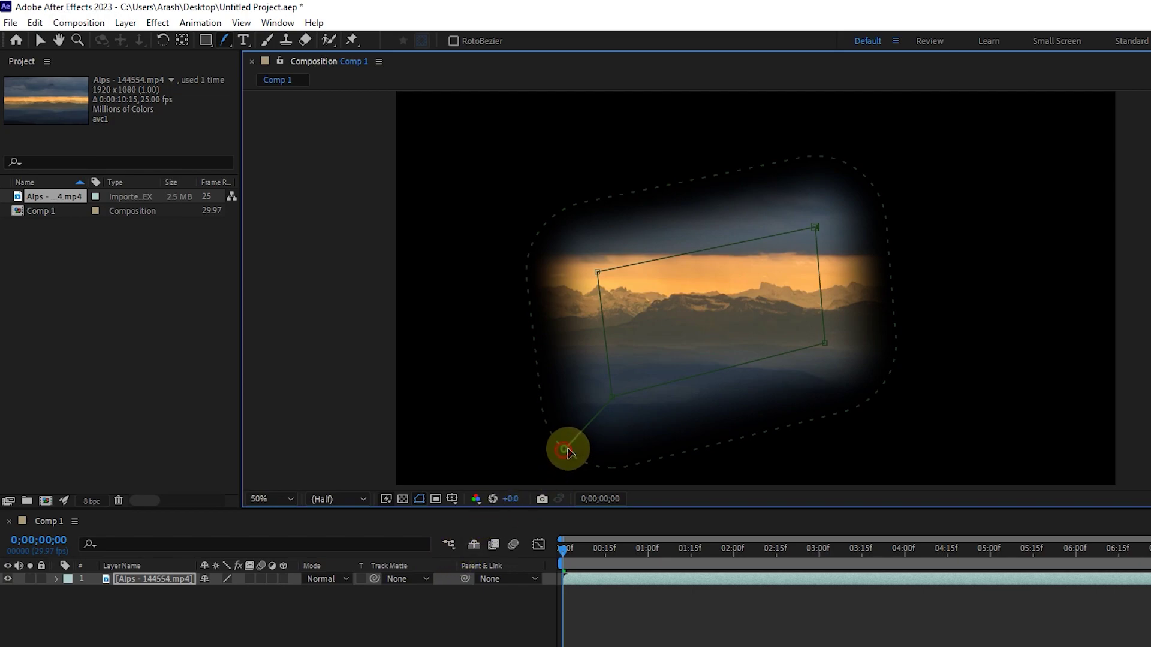
Widen the mask feather further and deselect the layer to preview the soft vignette.
{"action": "left_click_drag", "start_coordinate": [568, 450], "coordinate": [540, 457]}
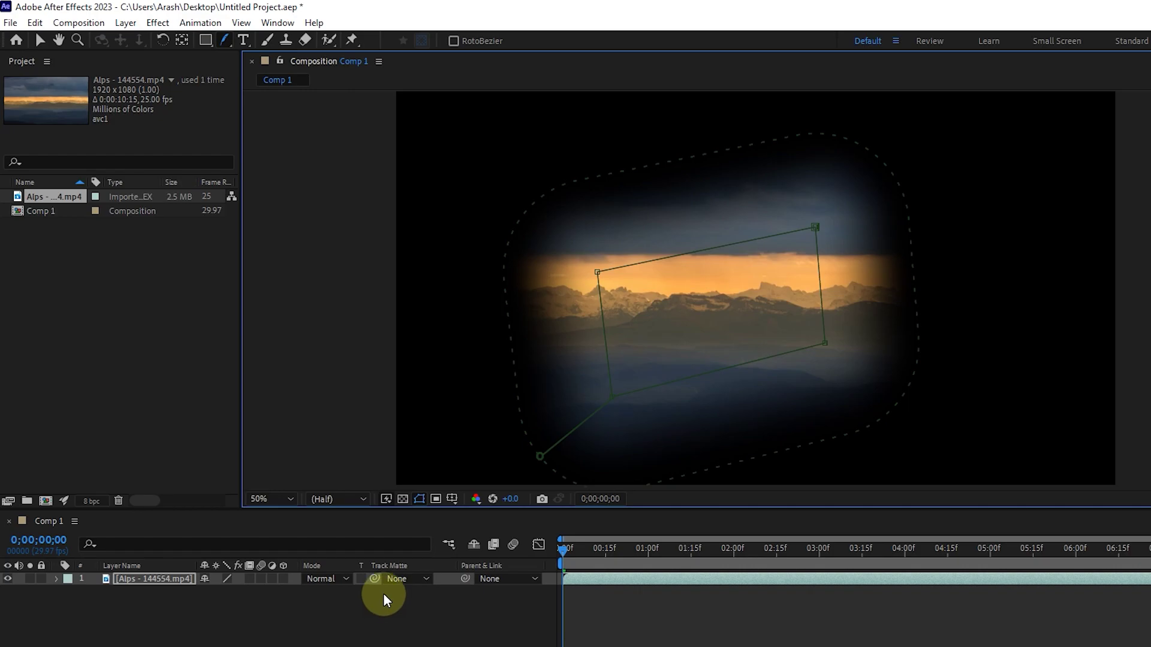
{"action": "left_click", "coordinate": [328, 630]}
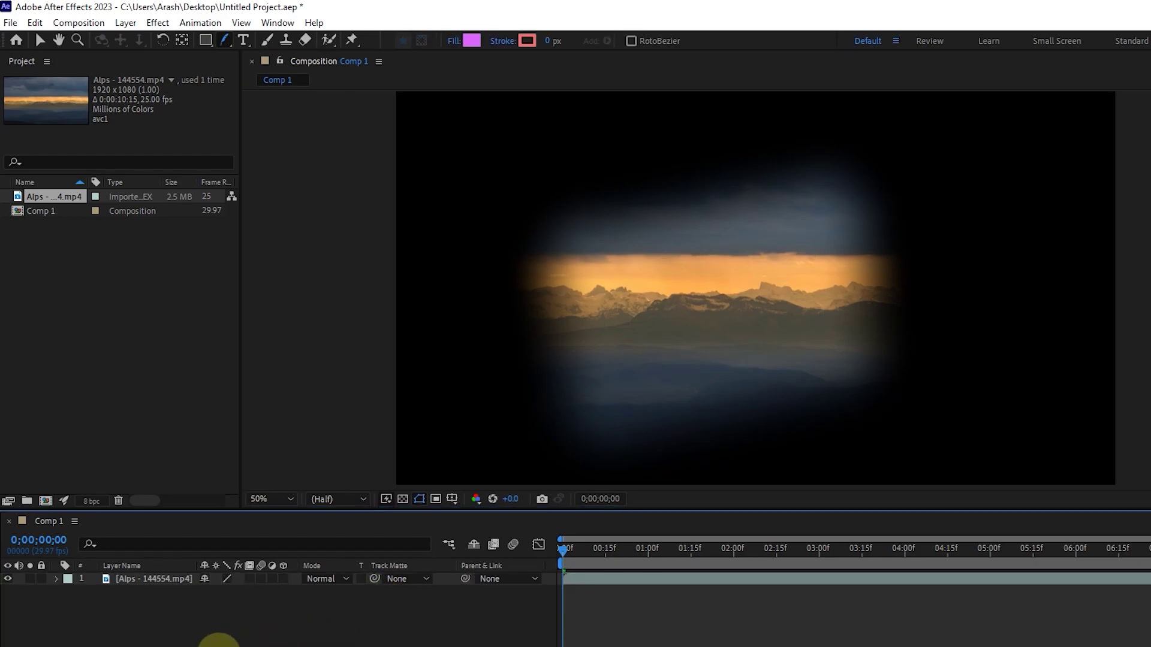